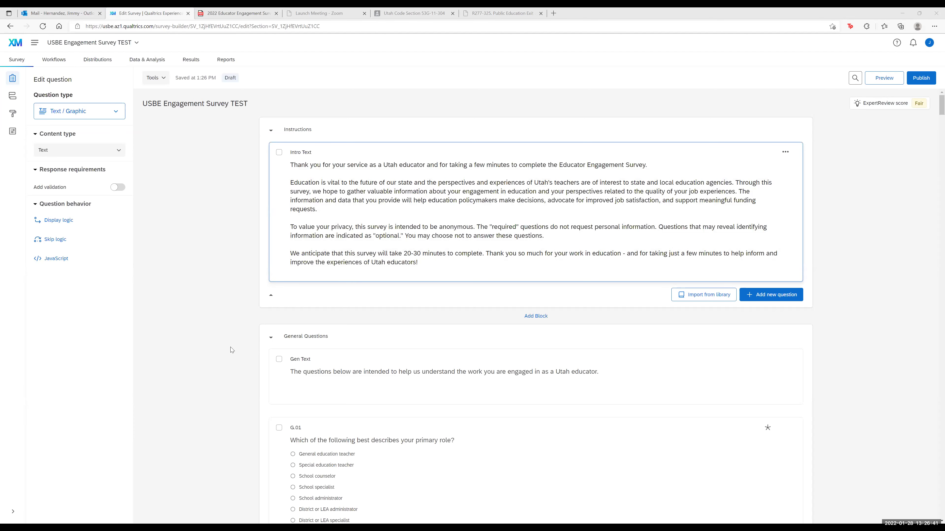
# Look through the survey's blocks, including the Instructions text and the General Questions
pyautogui.scroll(-5, 230, 347)
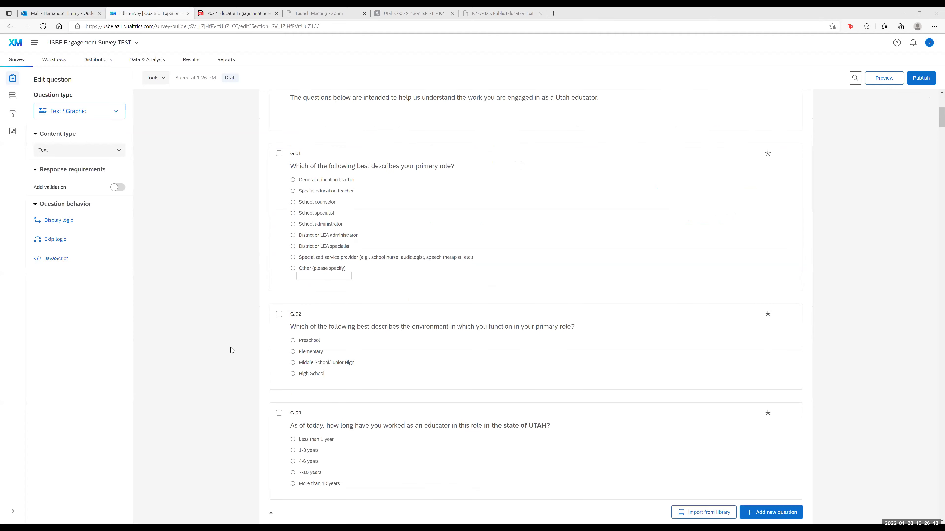
pyautogui.scroll(5, 230, 347)
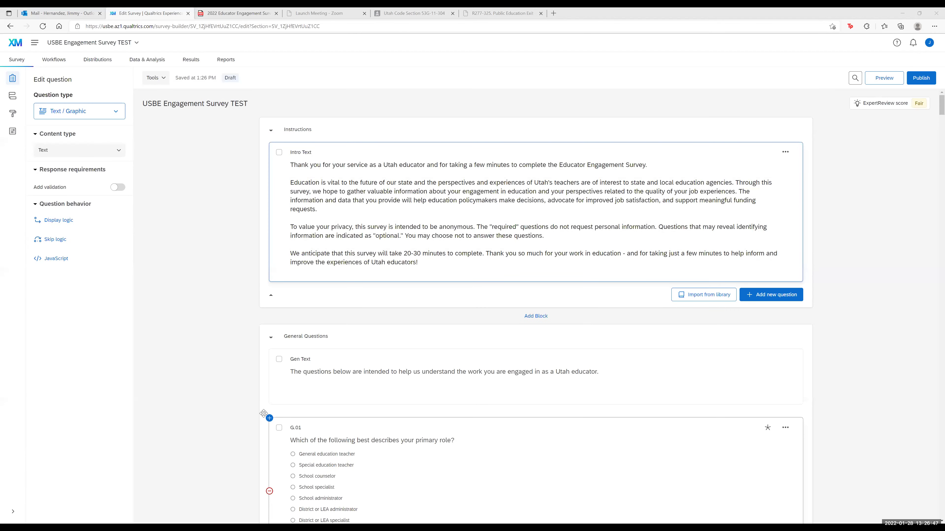
pyautogui.scroll(-15, 264, 414)
pyautogui.scroll(-15, 263, 414)
pyautogui.scroll(20, 263, 414)
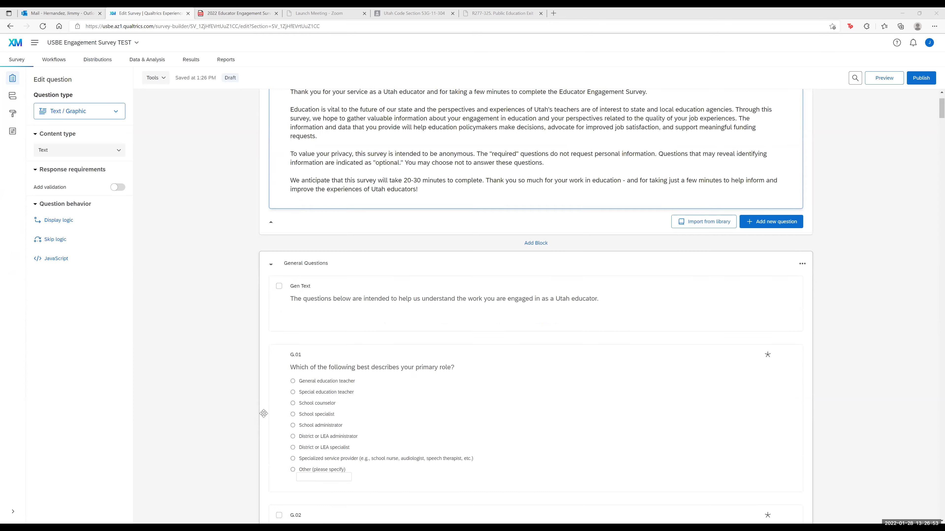
pyautogui.scroll(2, 264, 414)
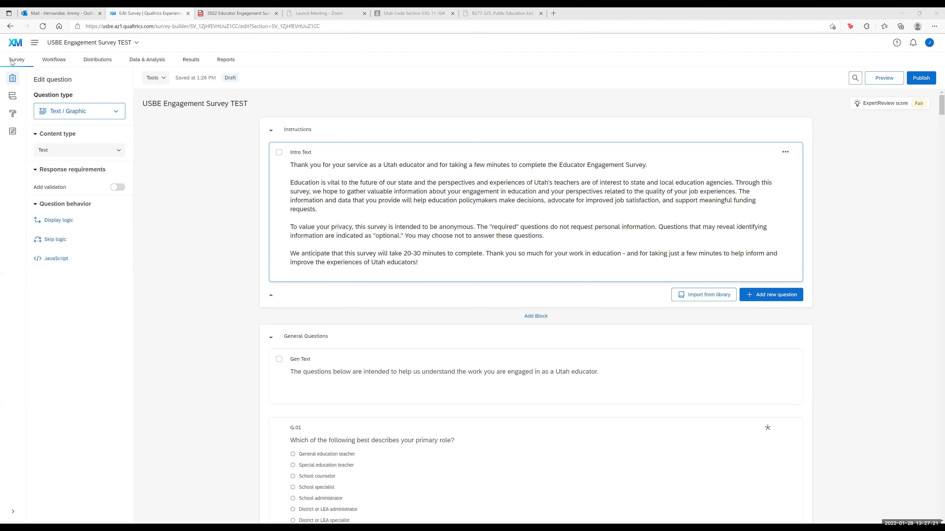
# Open the survey flow and start a custom value for the LEA_NAME embedded data field in the Variables Intializations group
pyautogui.click(12, 97)
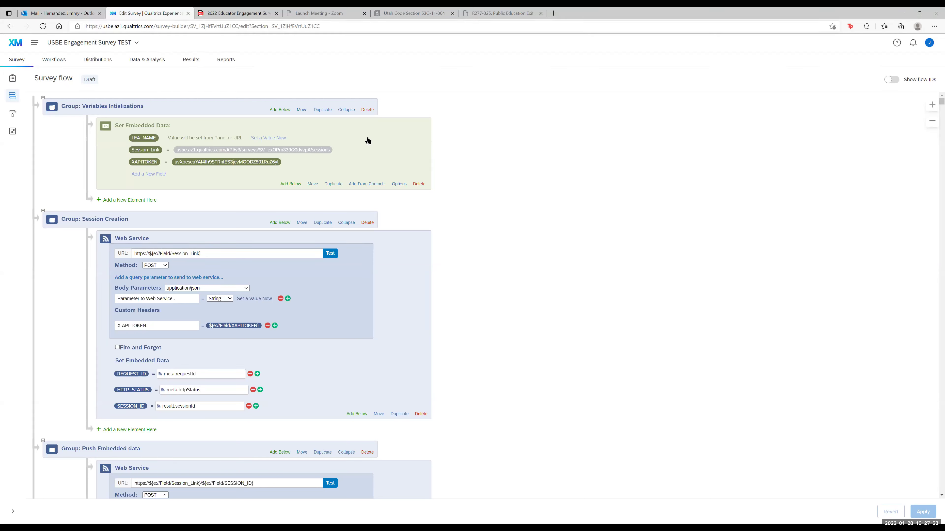
pyautogui.scroll(-5, 487, 407)
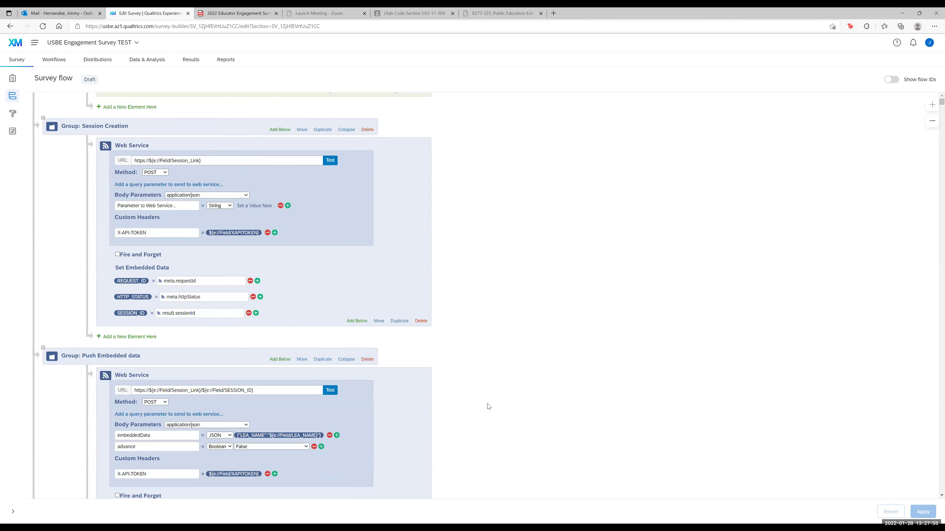
pyautogui.scroll(5, 485, 407)
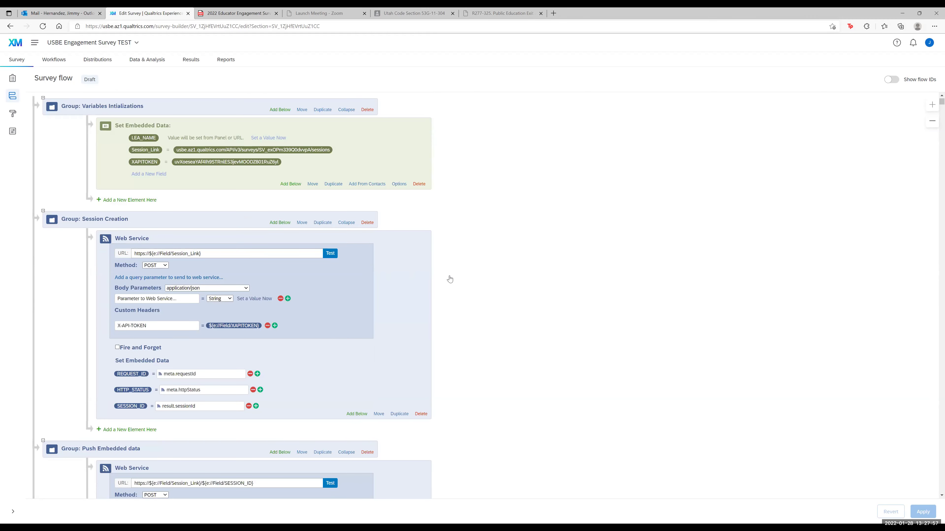
pyautogui.scroll(2, 513, 334)
pyautogui.click(267, 138)
pyautogui.click(214, 138)
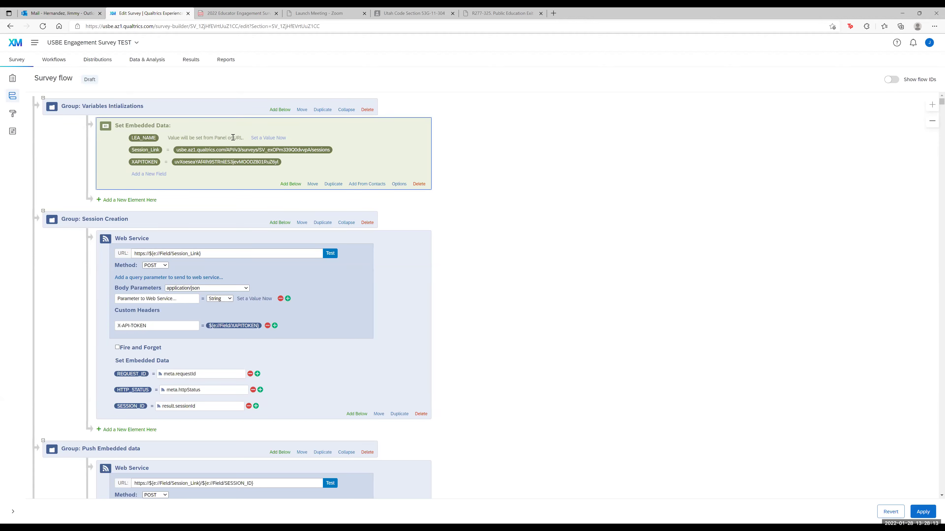
pyautogui.click(260, 139)
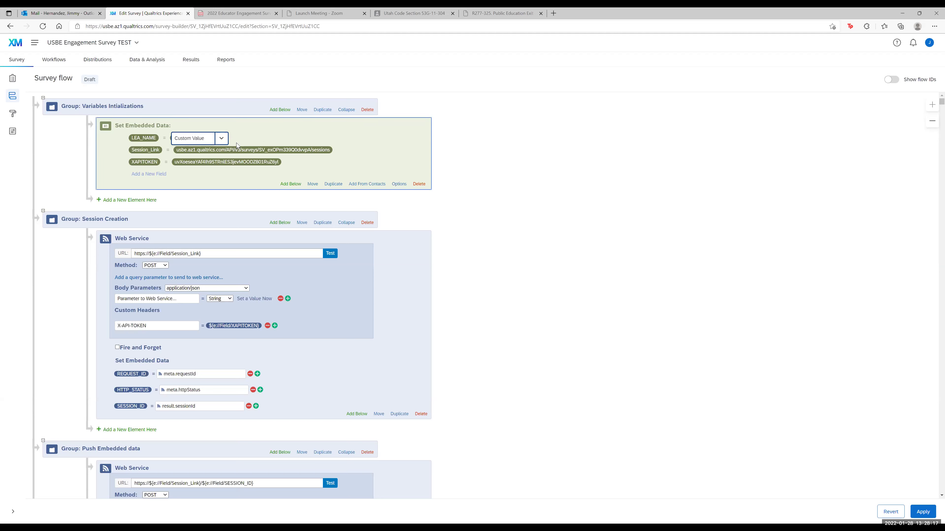
pyautogui.tripleClick(207, 138)
# Switch to the 2022 Educator Engagement Survey API instructions PDF and review the implementation steps and the Appendix 1 list of LEA names
pyautogui.click(228, 17)
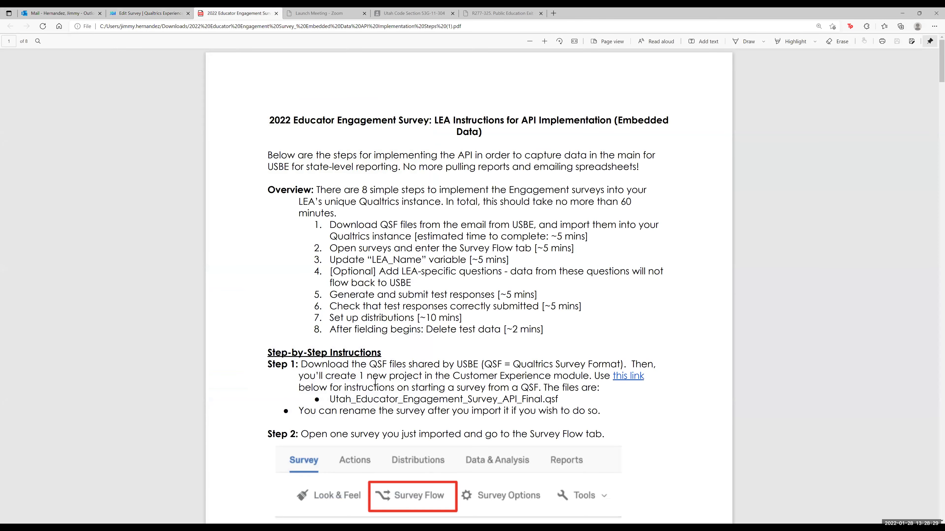
pyautogui.scroll(-3, 375, 382)
pyautogui.scroll(-1, 375, 383)
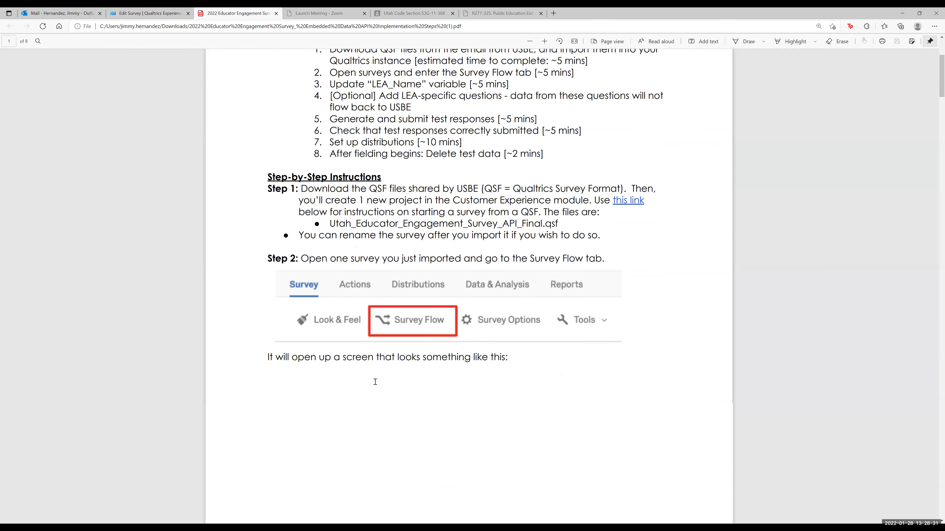
pyautogui.scroll(-5, 375, 382)
pyautogui.scroll(-2, 375, 382)
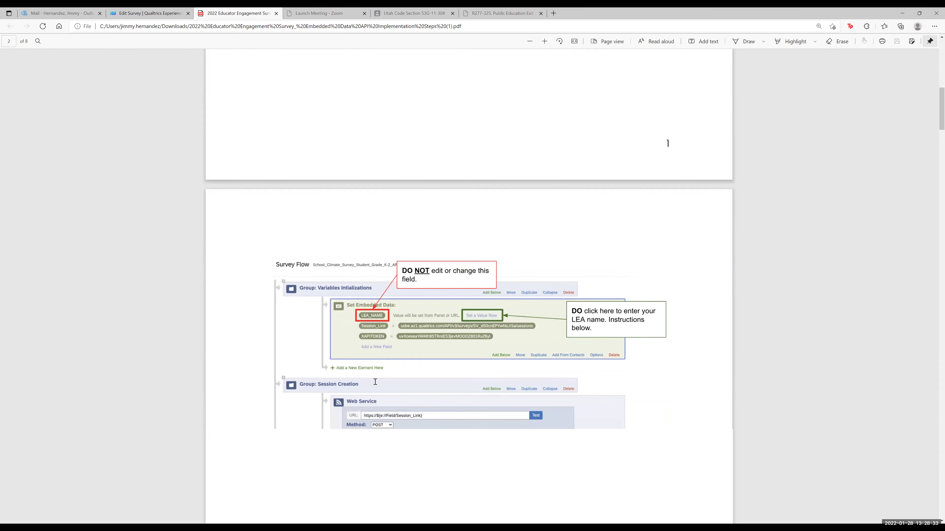
pyautogui.scroll(-3, 375, 382)
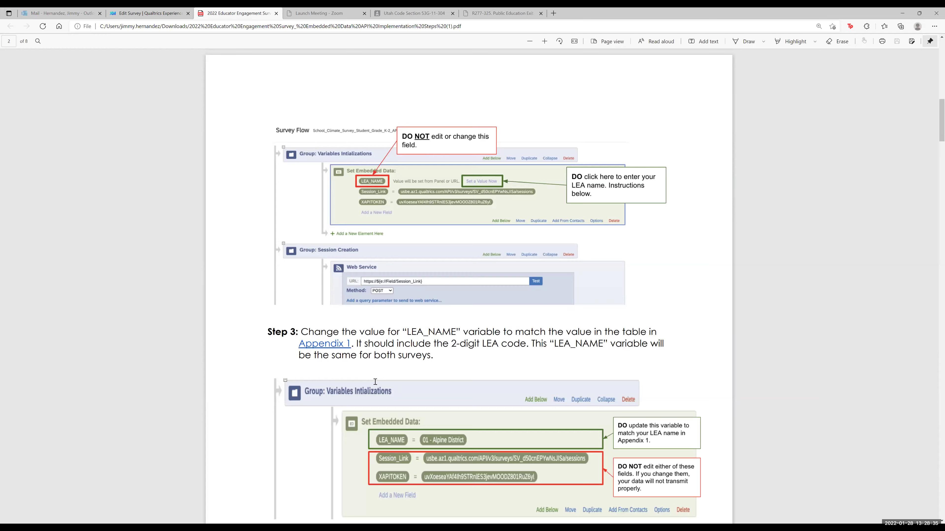
pyautogui.scroll(-10, 375, 382)
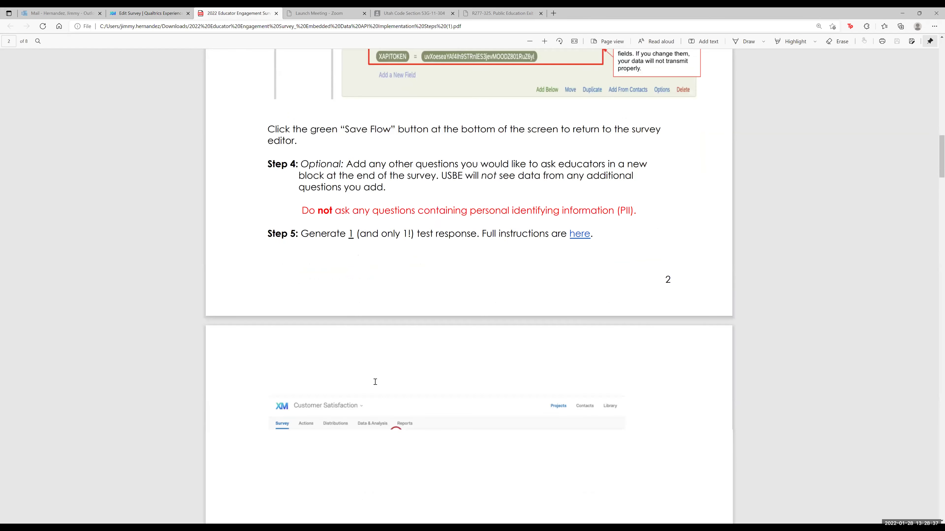
pyautogui.scroll(-3, 375, 382)
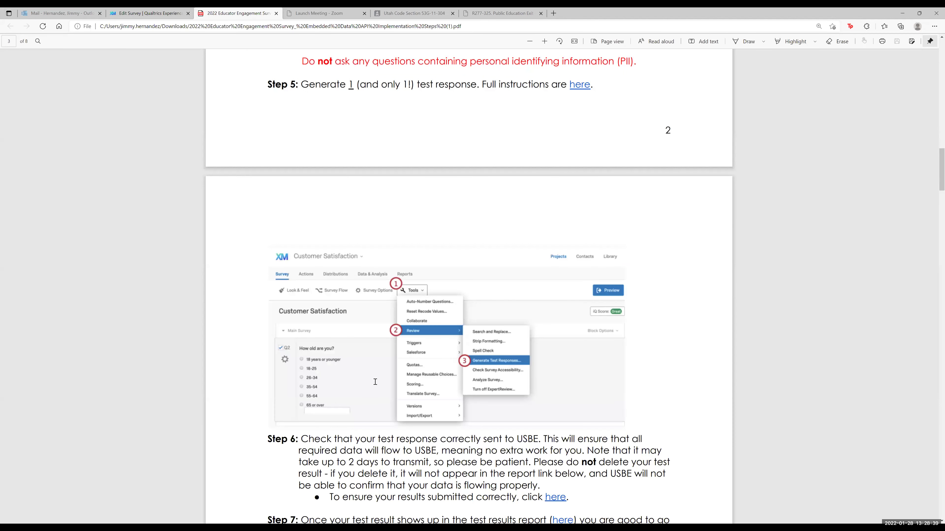
pyautogui.scroll(-6, 375, 383)
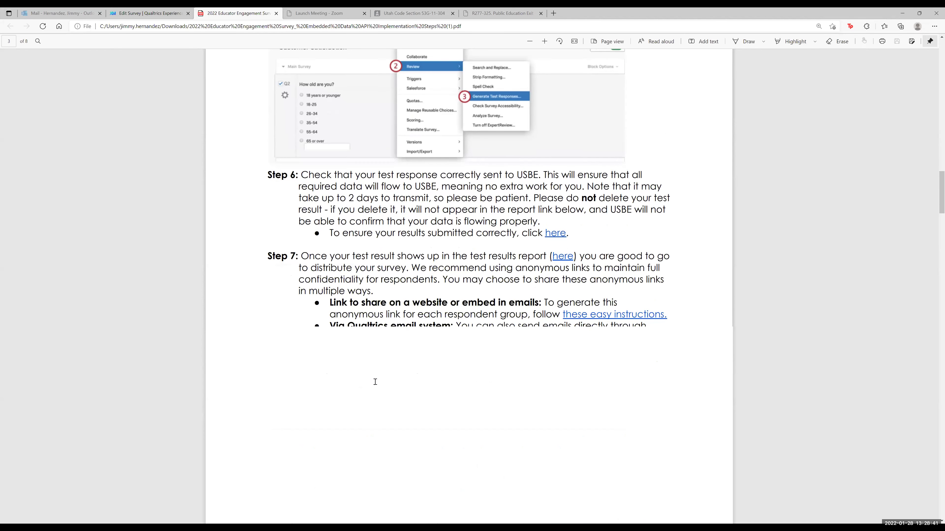
pyautogui.scroll(-2, 375, 382)
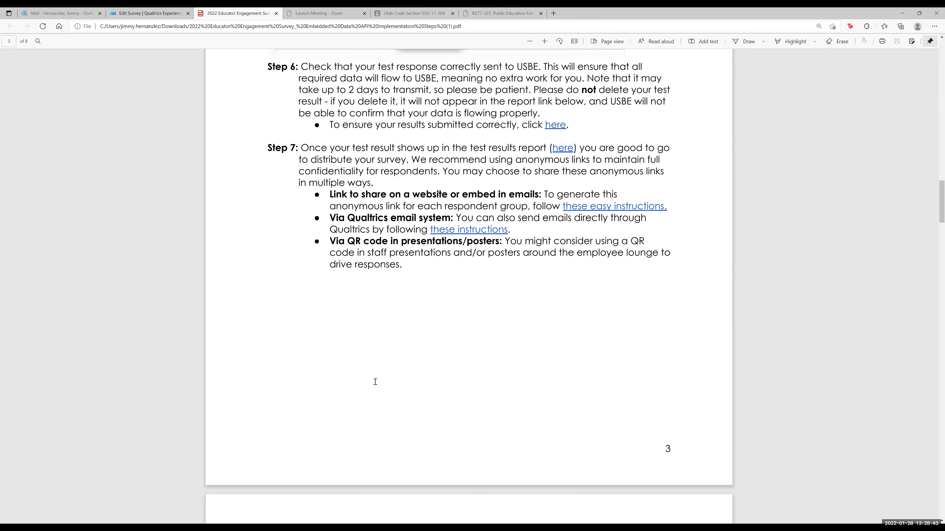
pyautogui.scroll(-5, 375, 382)
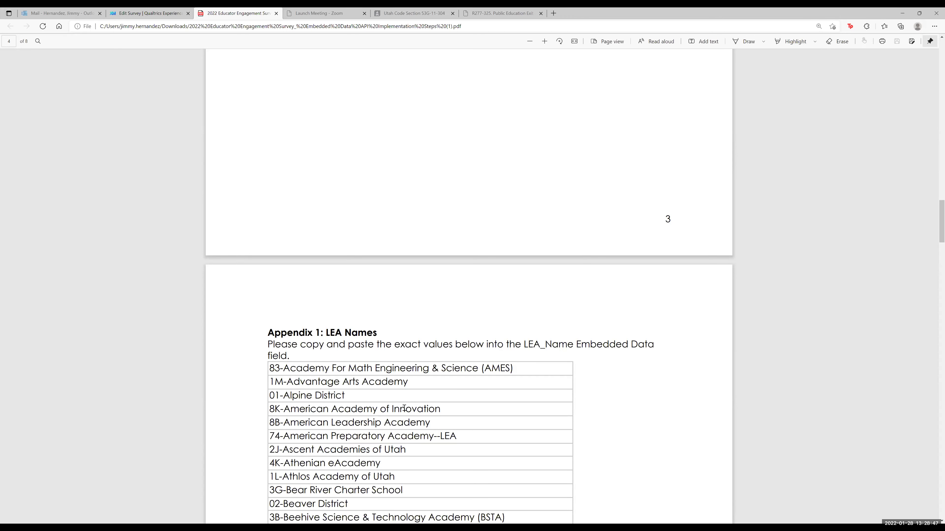
pyautogui.scroll(-1, 404, 409)
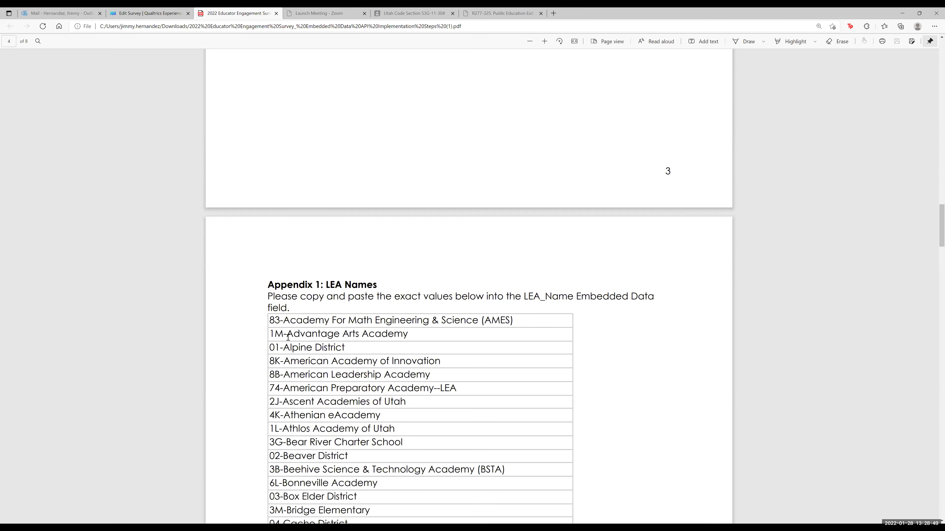
pyautogui.scroll(-3, 278, 364)
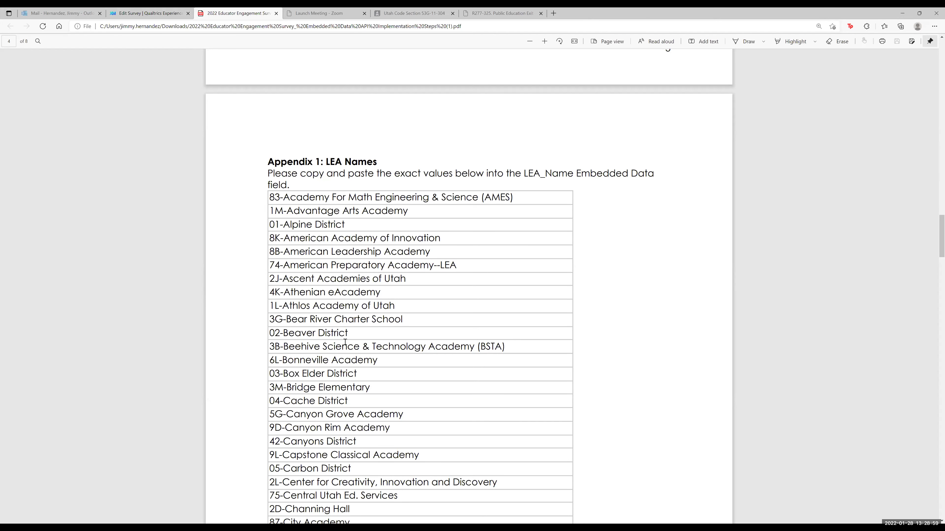
pyautogui.scroll(-2, 350, 389)
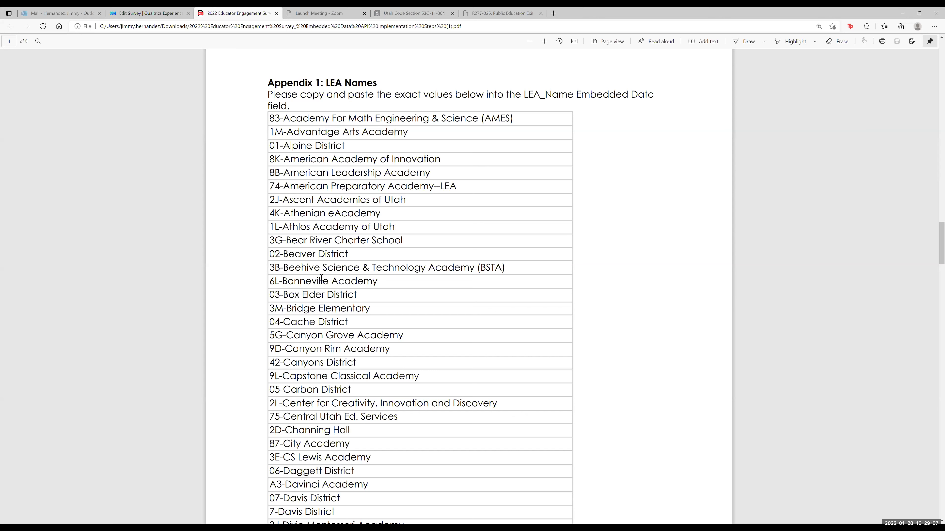
pyautogui.scroll(-4, 320, 372)
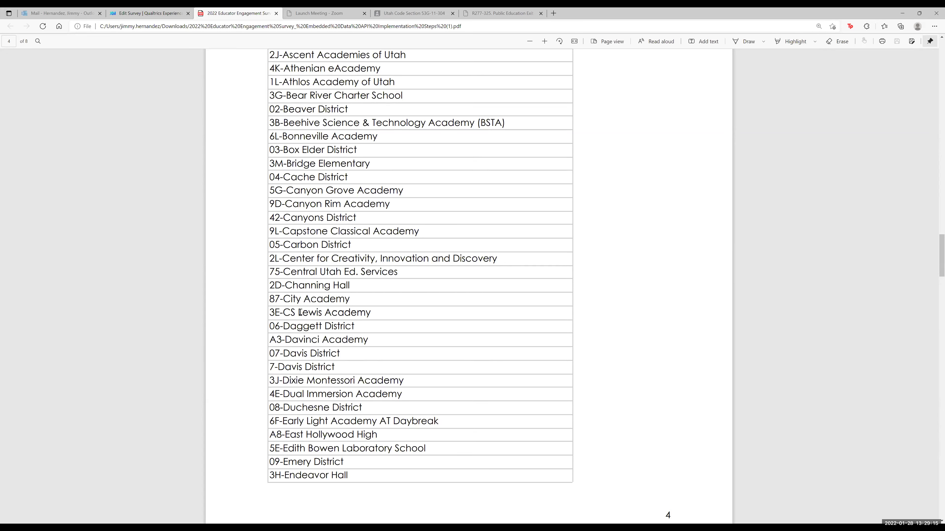
# Return to the survey flow and replace the LEA_NAME placeholder value with 999-U
pyautogui.click(139, 18)
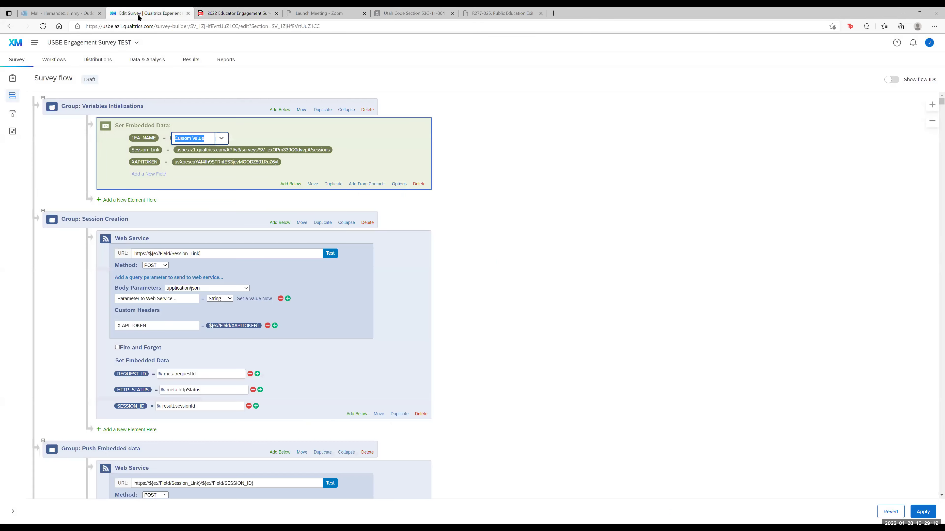
pyautogui.click(207, 138)
pyautogui.press('BackSpace')
pyautogui.press('BackSpace')
pyautogui.press('BackSpace')
pyautogui.press('BackSpace')
pyautogui.press('BackSpace')
pyautogui.press('BackSpace')
pyautogui.doubleClick(199, 139)
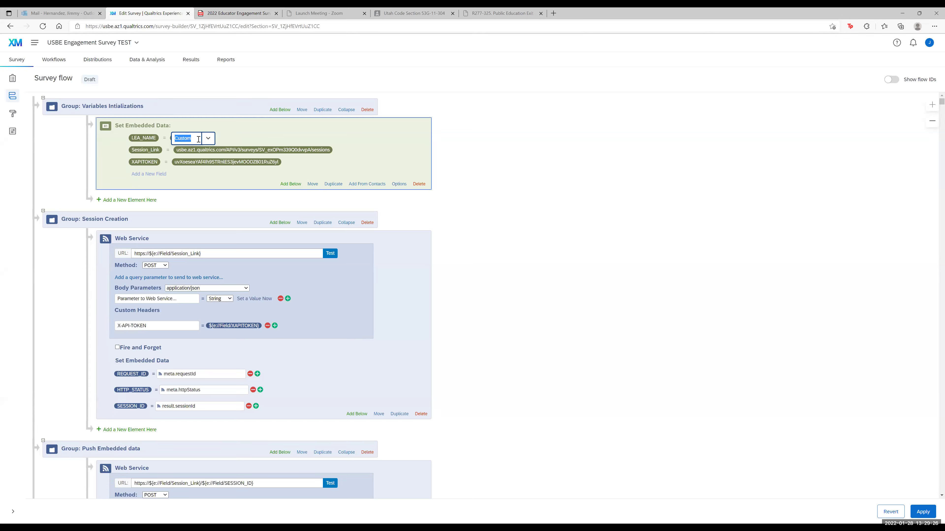
pyautogui.click(230, 129)
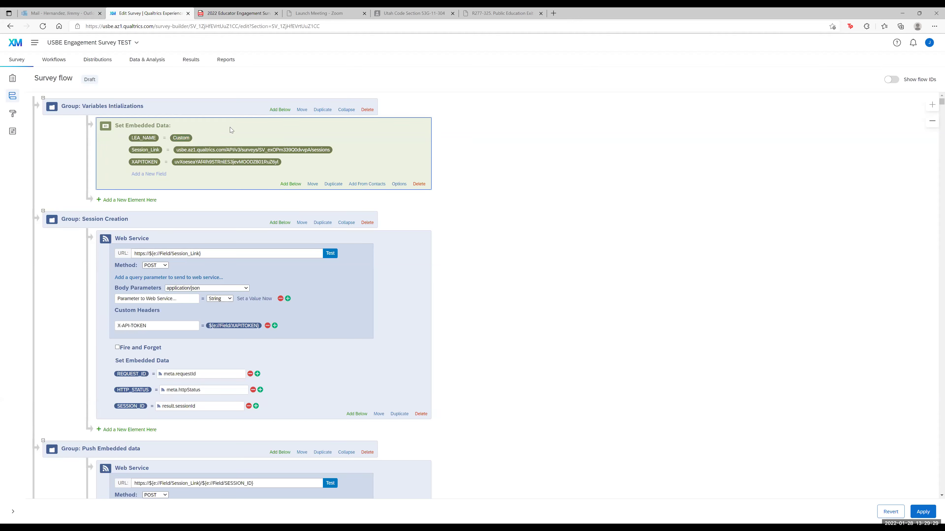
pyautogui.click(183, 139)
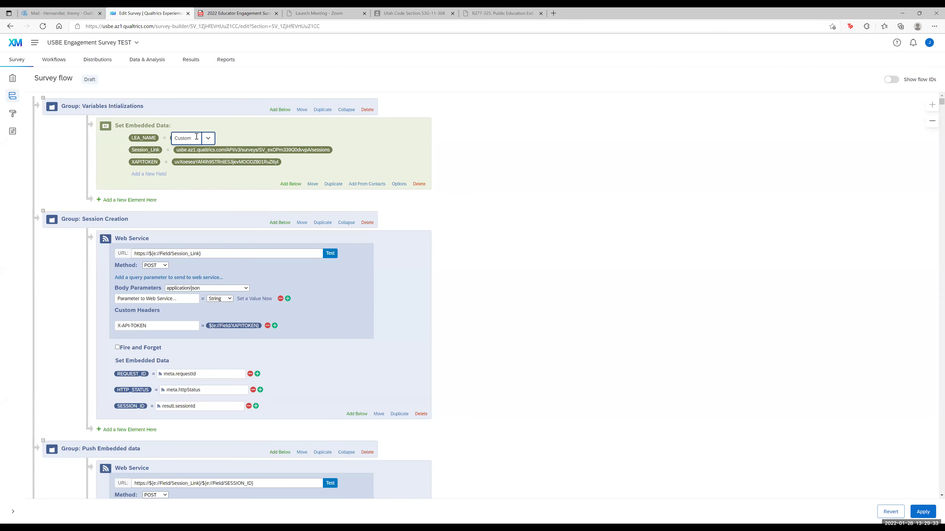
pyautogui.press('BackSpace')
pyautogui.press('BackSpace')
pyautogui.press('BackSpace')
pyautogui.press('BackSpace')
pyautogui.press('BackSpace')
pyautogui.press('BackSpace')
pyautogui.write('999-')
pyautogui.press('BackSpace')
pyautogui.write('U')
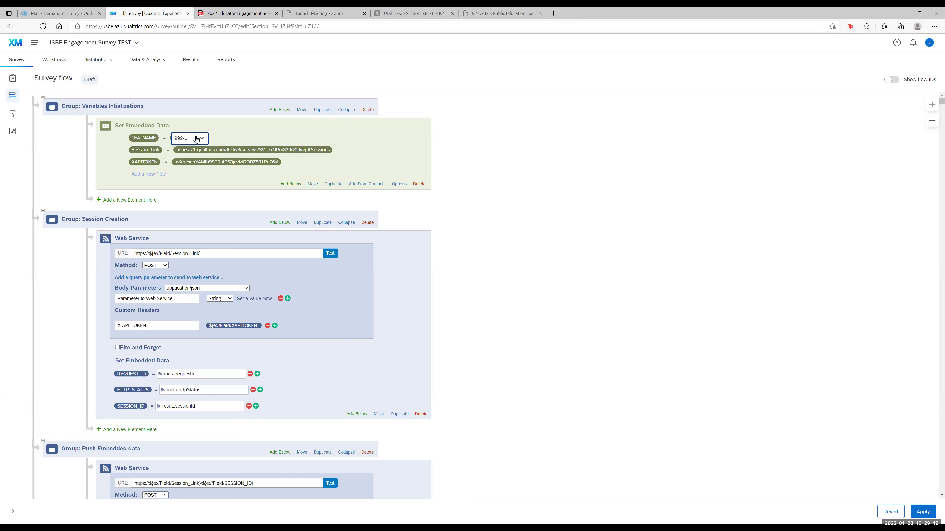
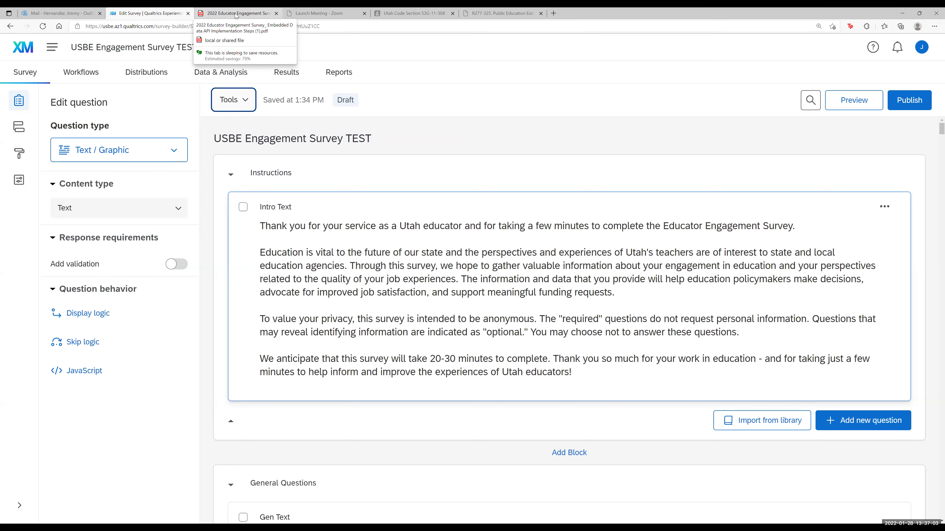
# Switch to the API instructions PDF and review Steps 5 and 6 on generating and checking a test response
pyautogui.click(236, 14)
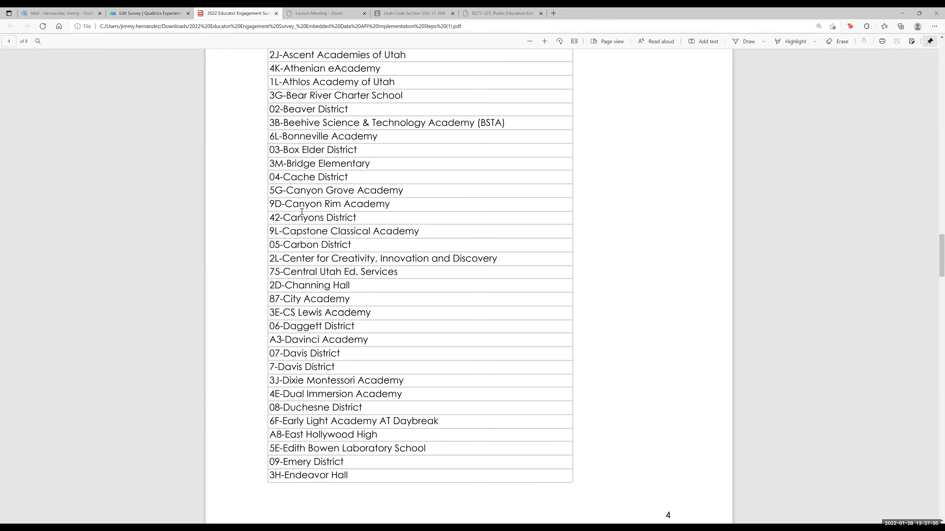
pyautogui.scroll(10, 301, 211)
pyautogui.scroll(2, 302, 212)
pyautogui.scroll(5, 302, 211)
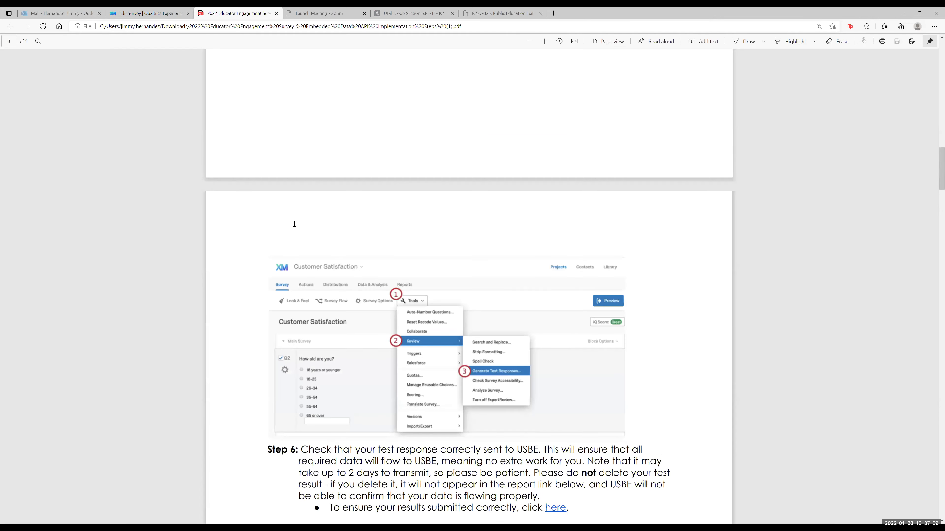
pyautogui.scroll(-1, 251, 367)
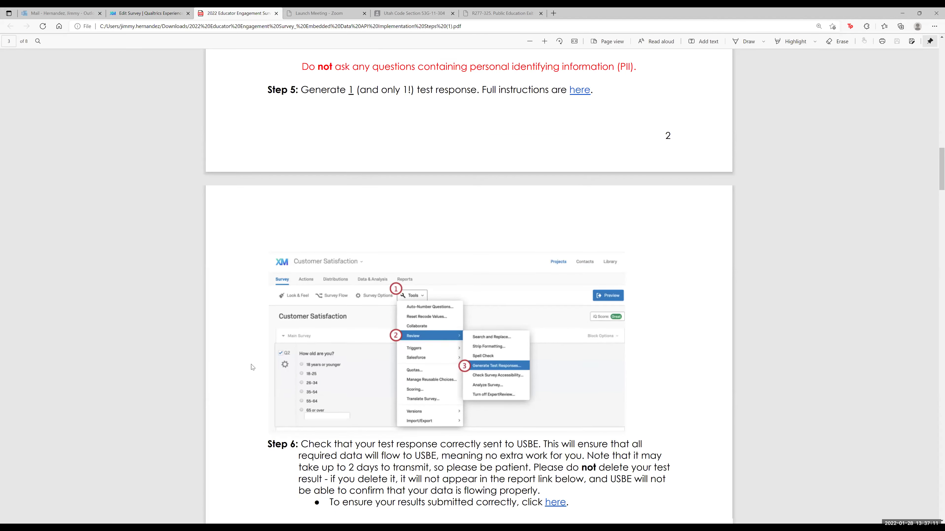
pyautogui.scroll(-1, 252, 368)
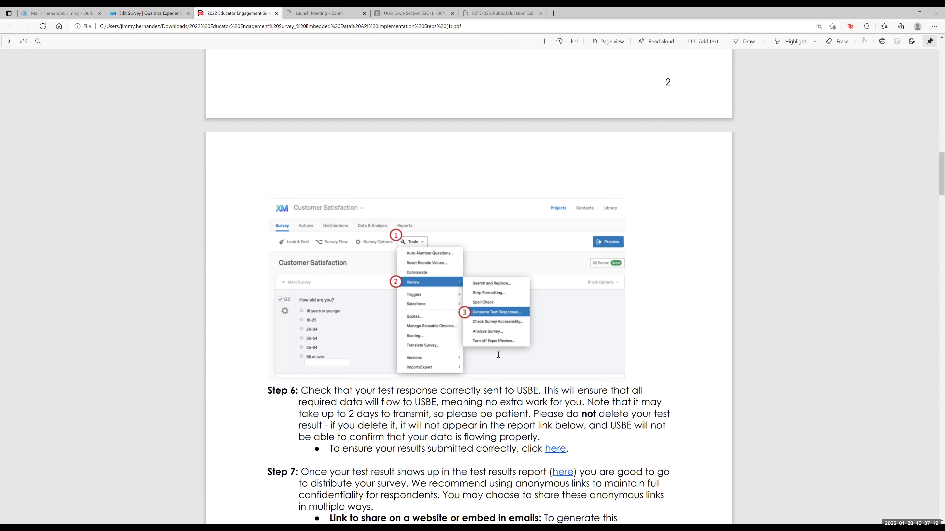
pyautogui.scroll(-2, 498, 355)
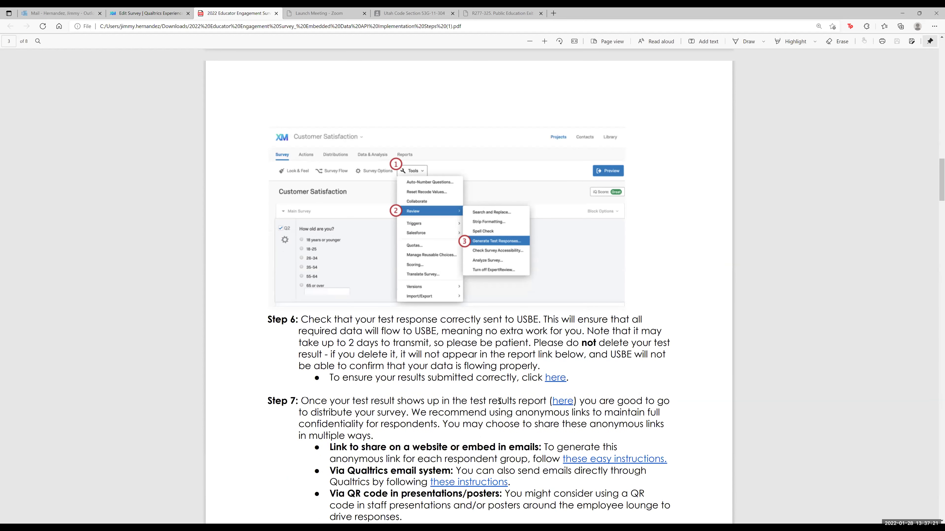
pyautogui.scroll(-1, 499, 401)
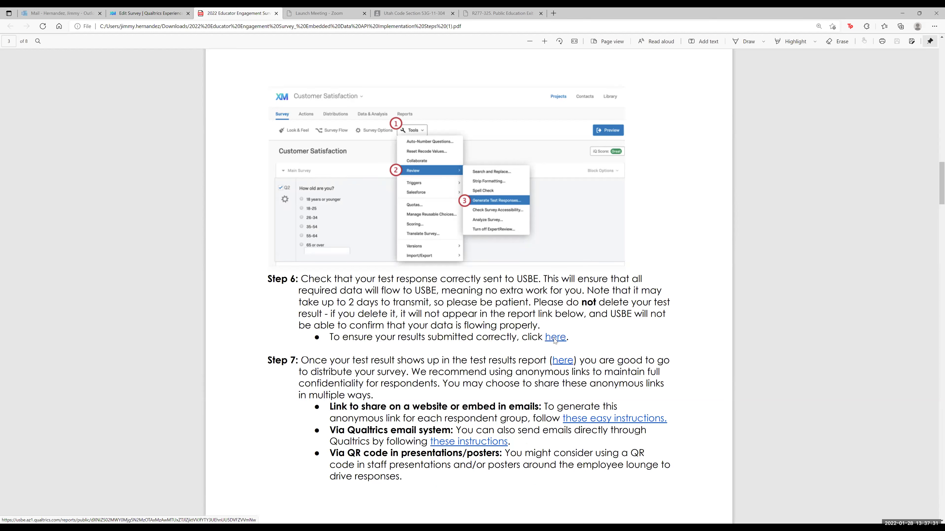
# Open the Step 6 test results report link in a new tab and view the report
pyautogui.rightClick(554, 342)
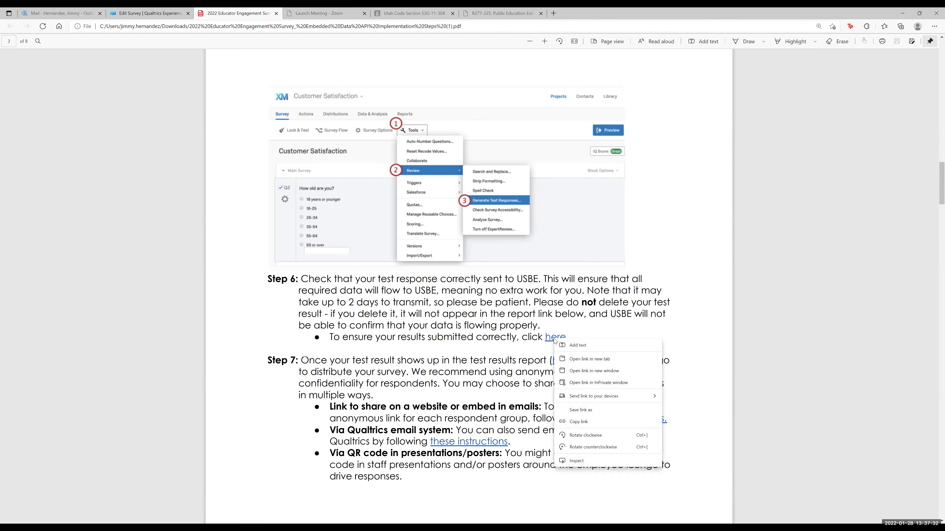
pyautogui.click(582, 360)
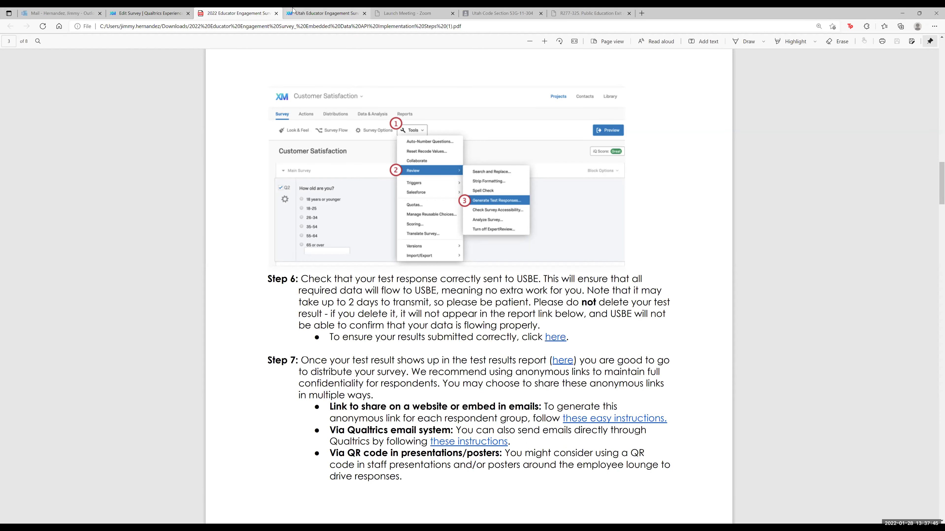
pyautogui.click(306, 14)
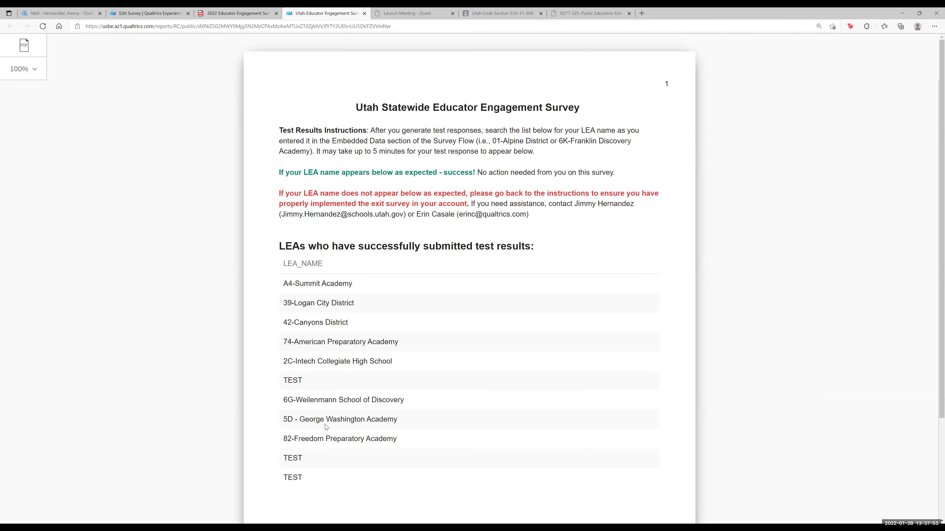
pyautogui.scroll(-1, 325, 446)
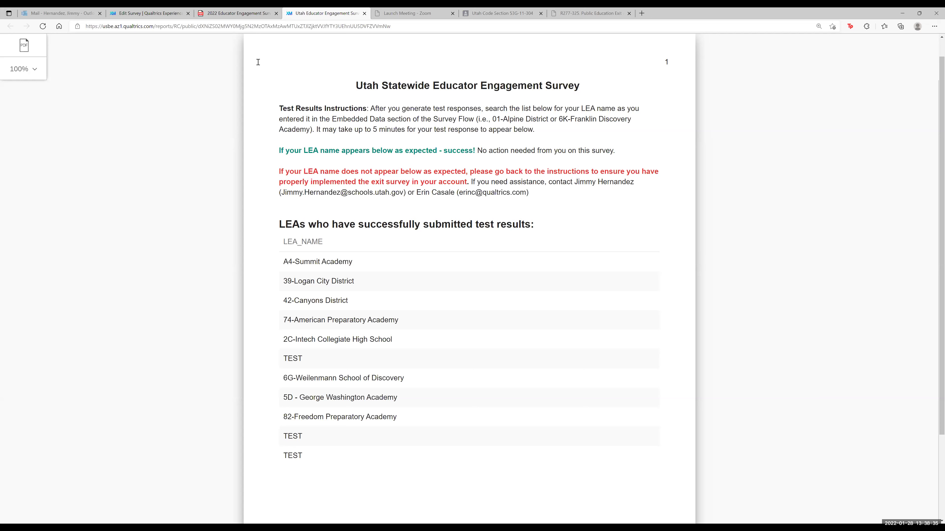
# Reload the test results report and look through the LEA names listed as having submitted test results
pyautogui.click(43, 26)
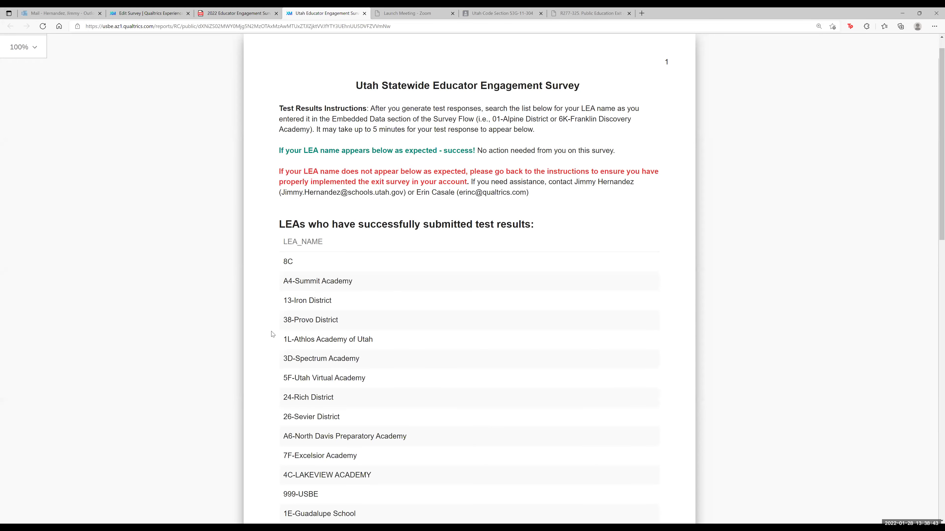
pyautogui.scroll(-3, 290, 475)
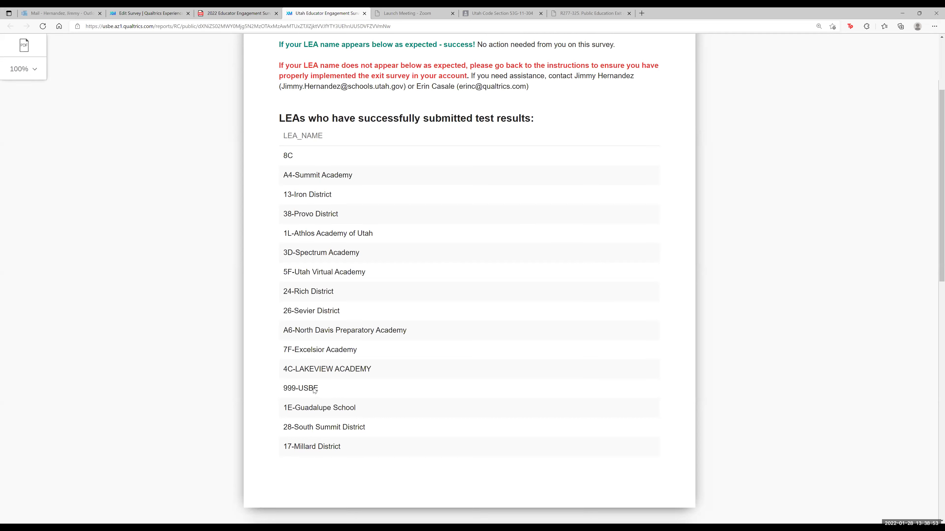
pyautogui.scroll(4, 386, 300)
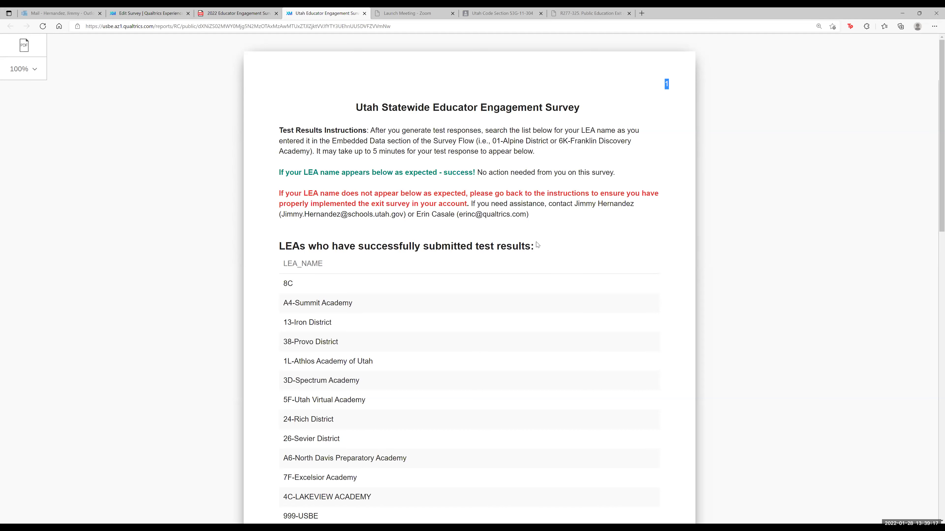
pyautogui.scroll(-5, 400, 398)
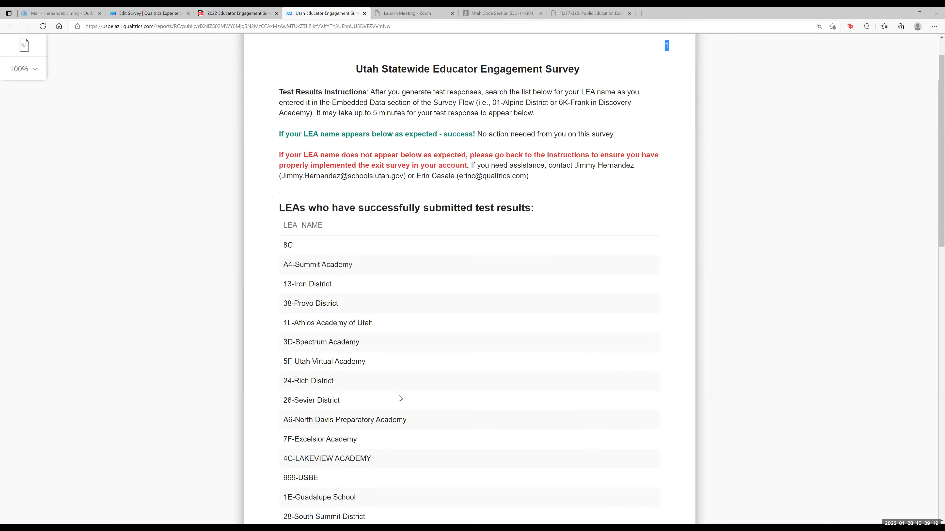
pyautogui.scroll(-6, 399, 398)
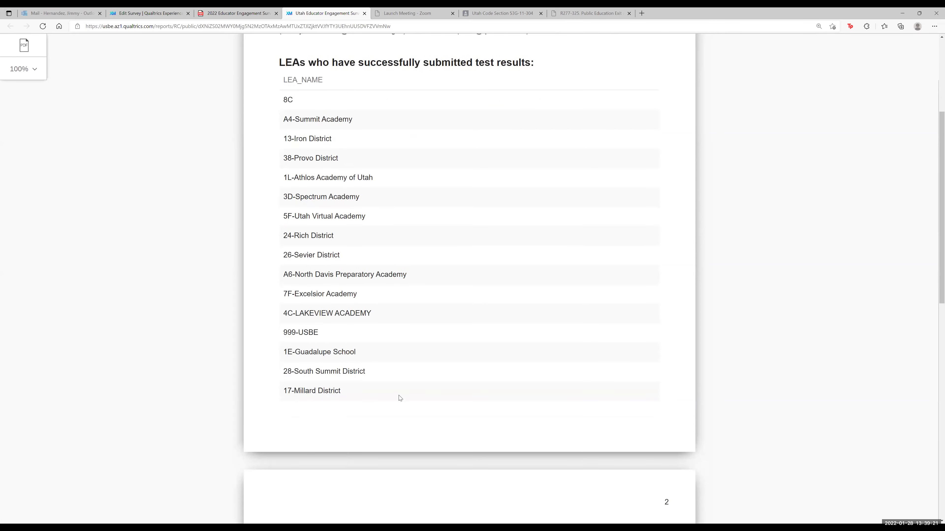
pyautogui.scroll(3, 400, 399)
pyautogui.scroll(7, 399, 398)
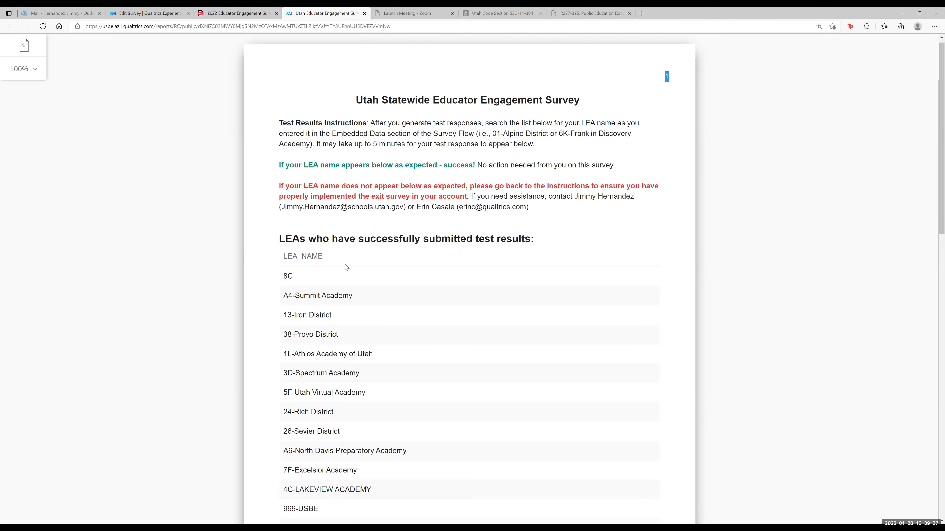
pyautogui.scroll(-1, 271, 350)
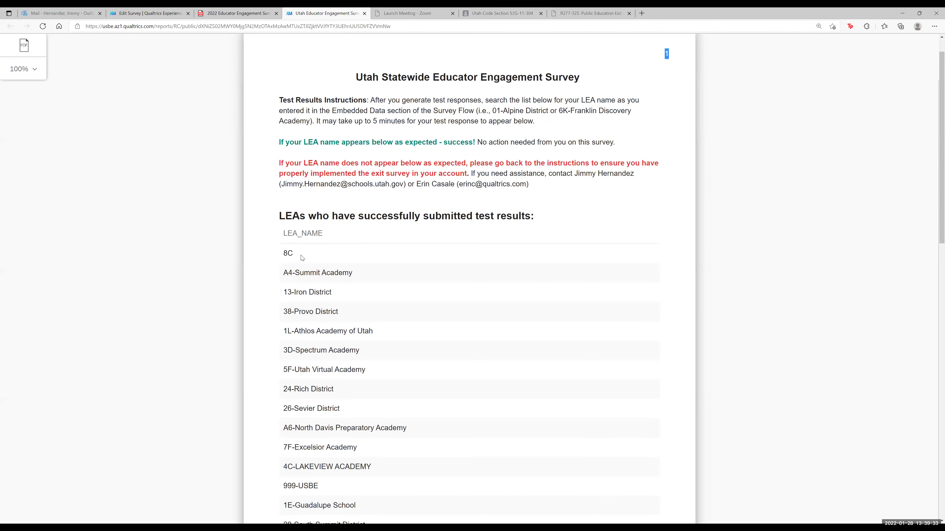
pyautogui.scroll(-1, 297, 412)
pyautogui.scroll(-3, 298, 413)
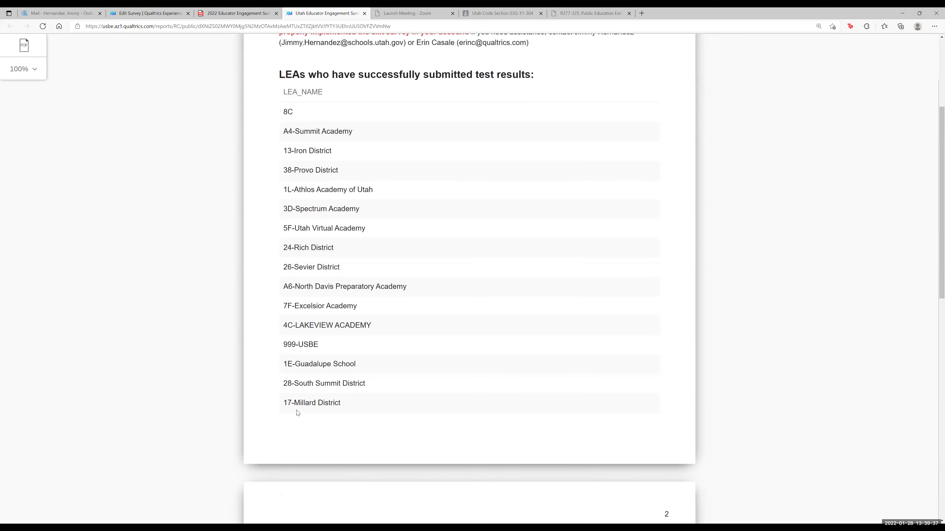
pyautogui.scroll(-2, 298, 413)
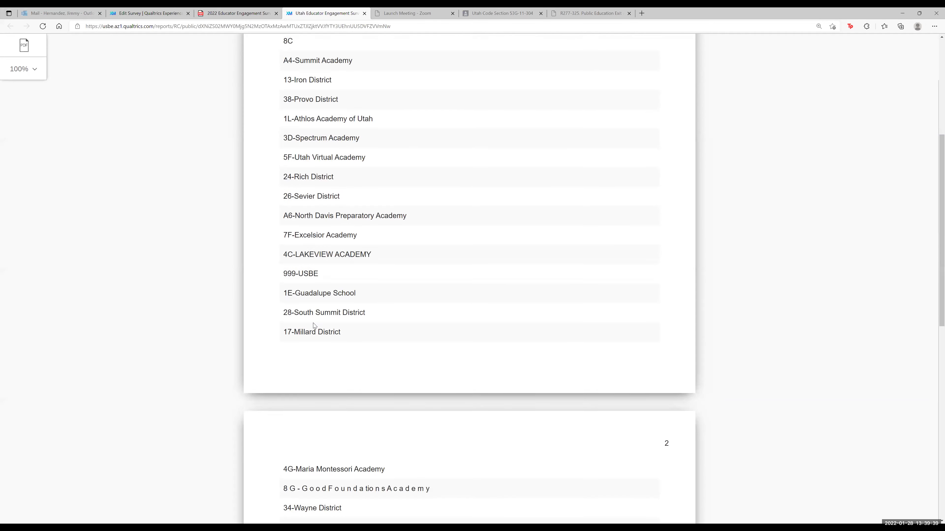
pyautogui.scroll(2, 313, 326)
pyautogui.scroll(2, 303, 237)
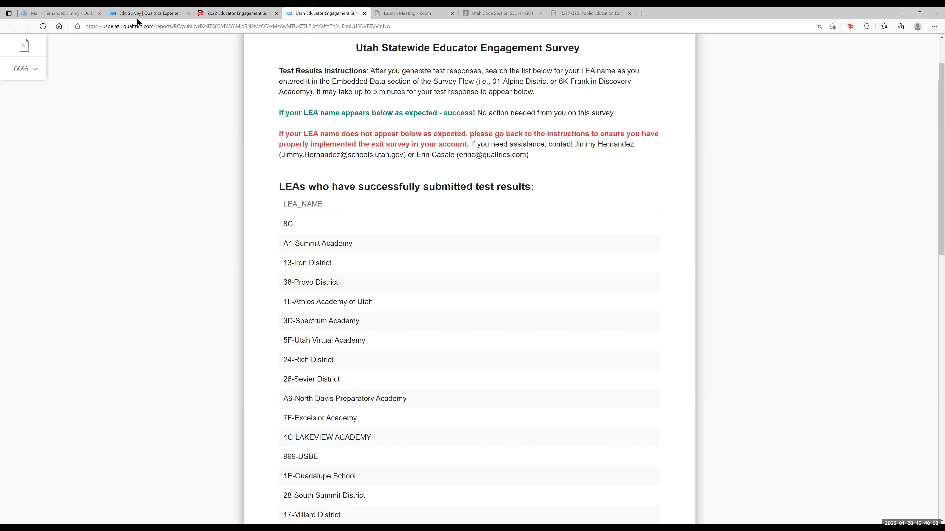
# Check the survey builder and the instructions PDF briefly, and reload the test results report for newly submitted LEA names
pyautogui.click(149, 14)
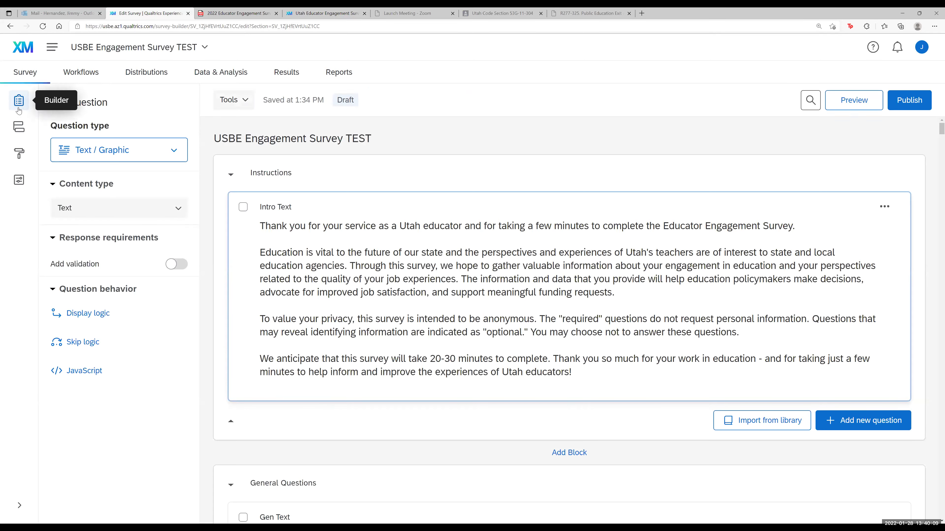
pyautogui.click(241, 14)
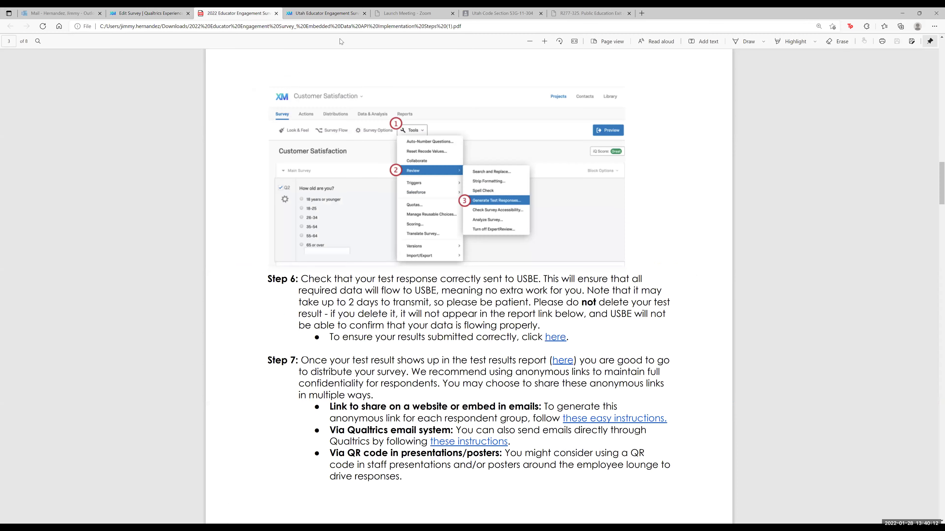
pyautogui.click(331, 15)
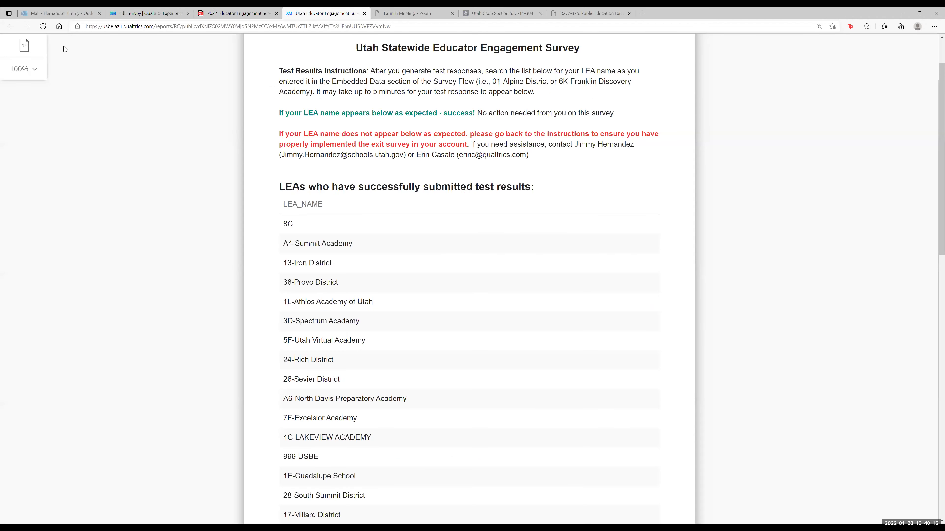
pyautogui.press('F5')
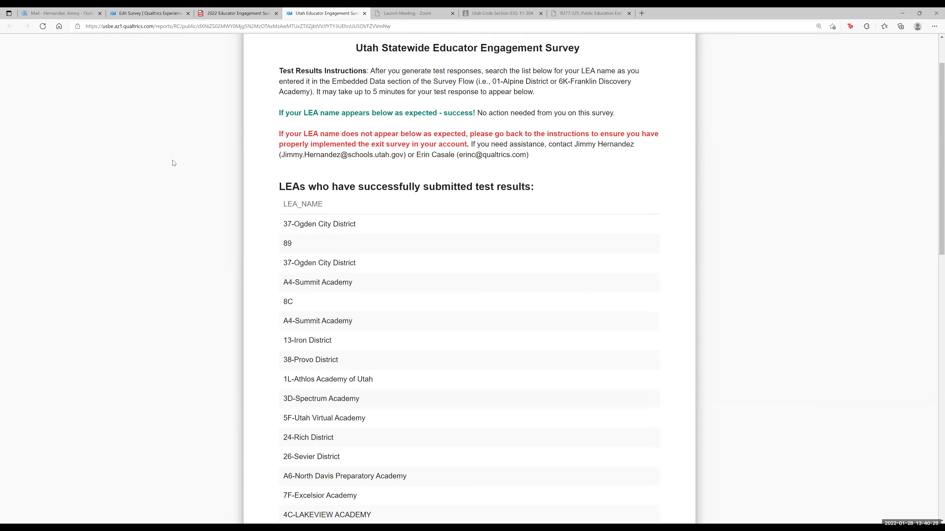
# Go back to the instructions PDF and reread Steps 6 and 7 on confirming the test response and distributing the survey
pyautogui.click(150, 14)
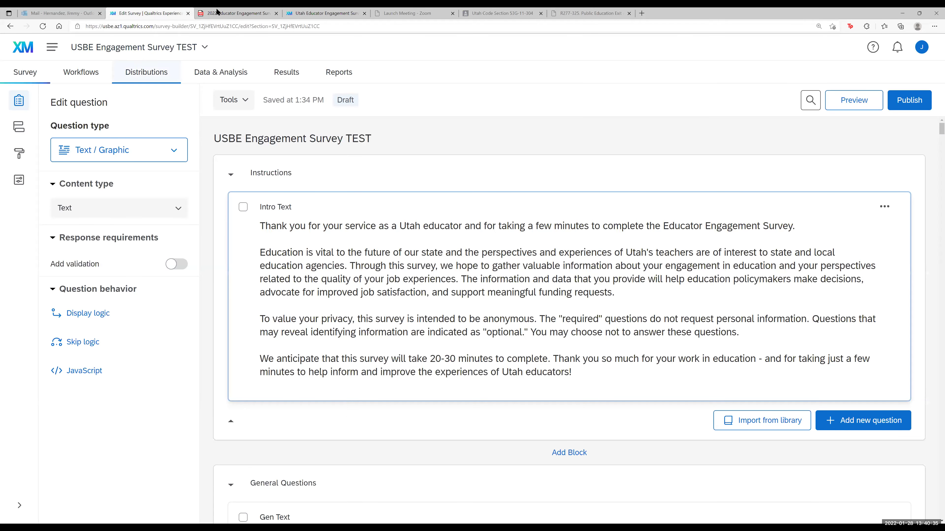
pyautogui.click(231, 12)
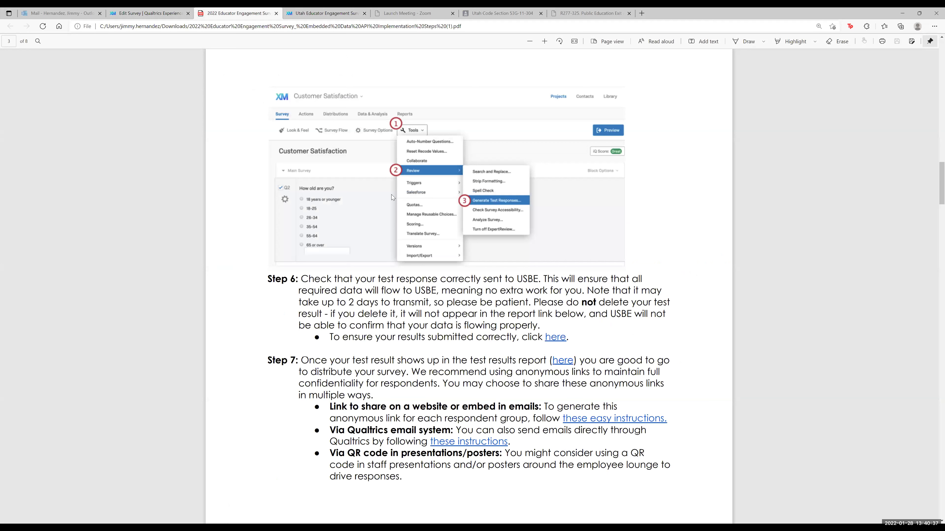
pyautogui.scroll(1, 442, 270)
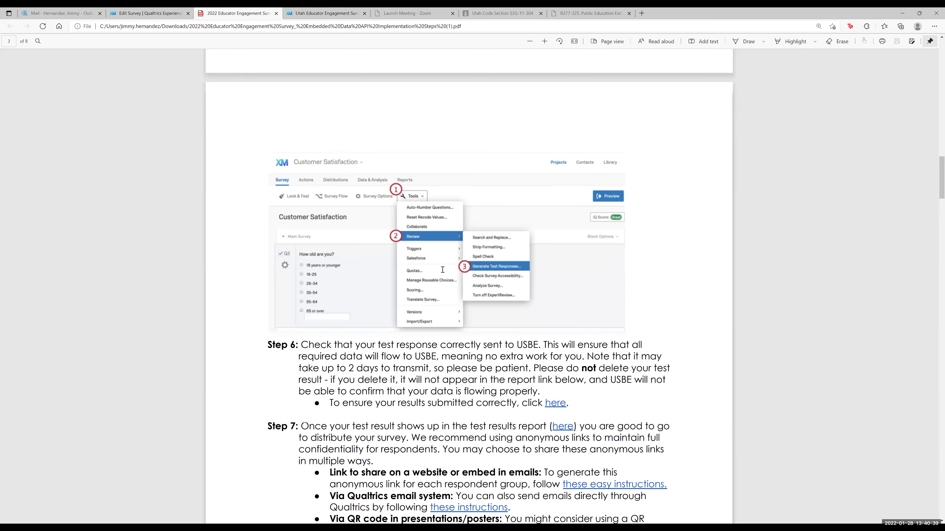
pyautogui.scroll(-3, 442, 270)
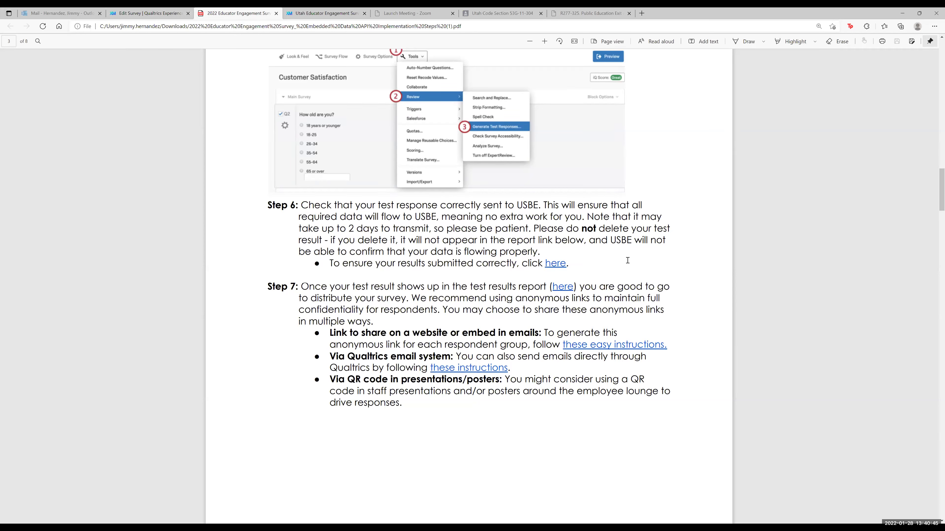
# Return to the test results report and examine the submitted LEA names through its second page
pyautogui.click(315, 15)
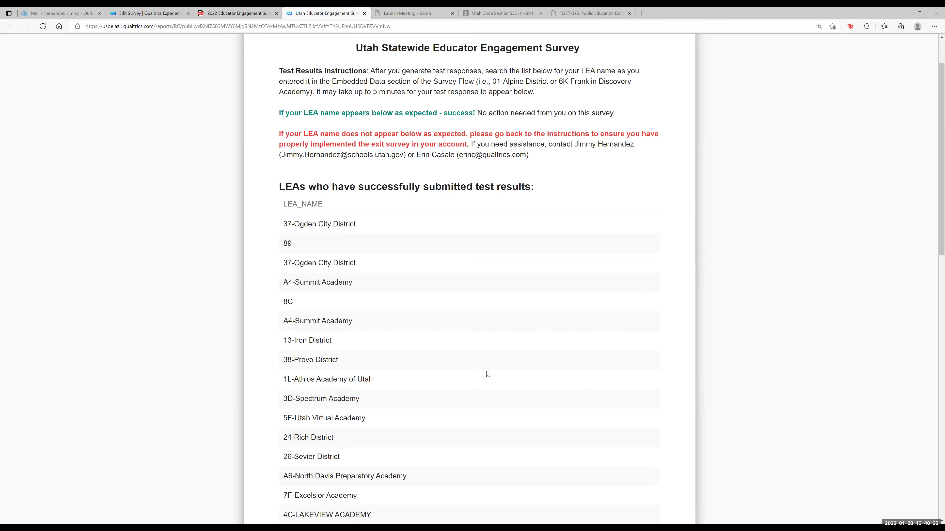
pyautogui.scroll(-5, 485, 374)
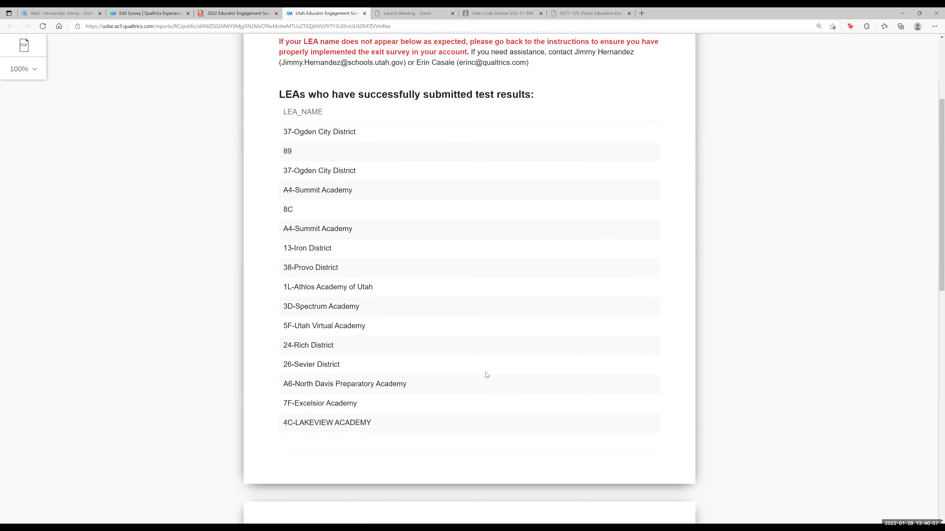
pyautogui.scroll(-7, 485, 372)
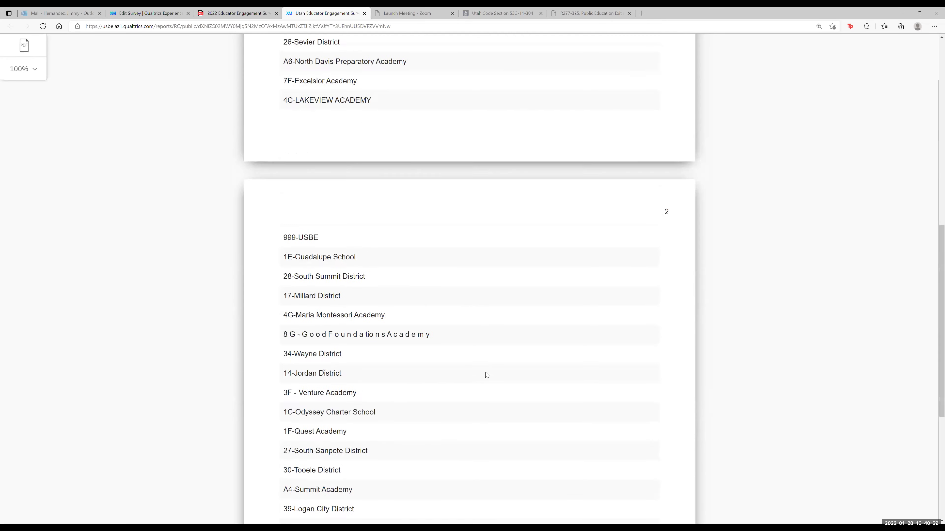
pyautogui.scroll(-2, 487, 375)
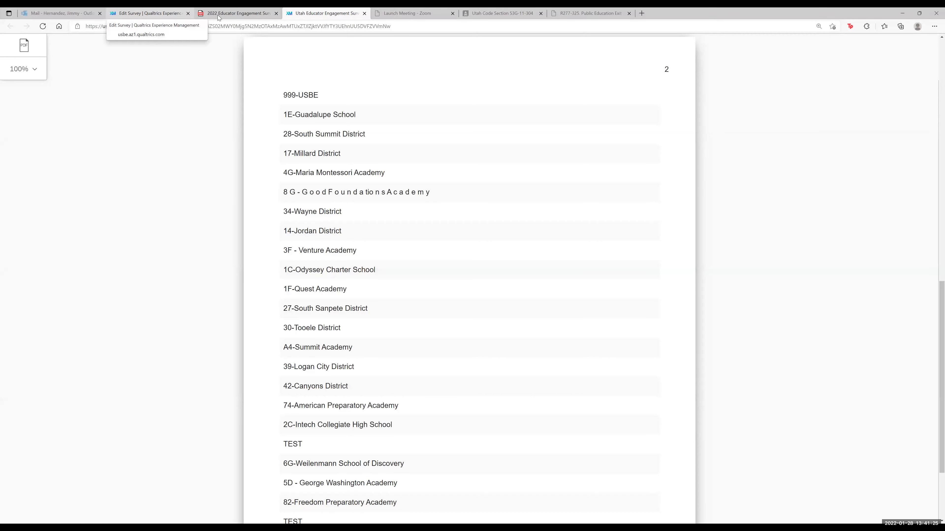
# Switch back to the instructions PDF and review the Step 7 options for sharing the survey by anonymous link, email and QR code
pyautogui.hotkey('ctrl', 'shift', 'Tab')
pyautogui.scroll(-3, 322, 368)
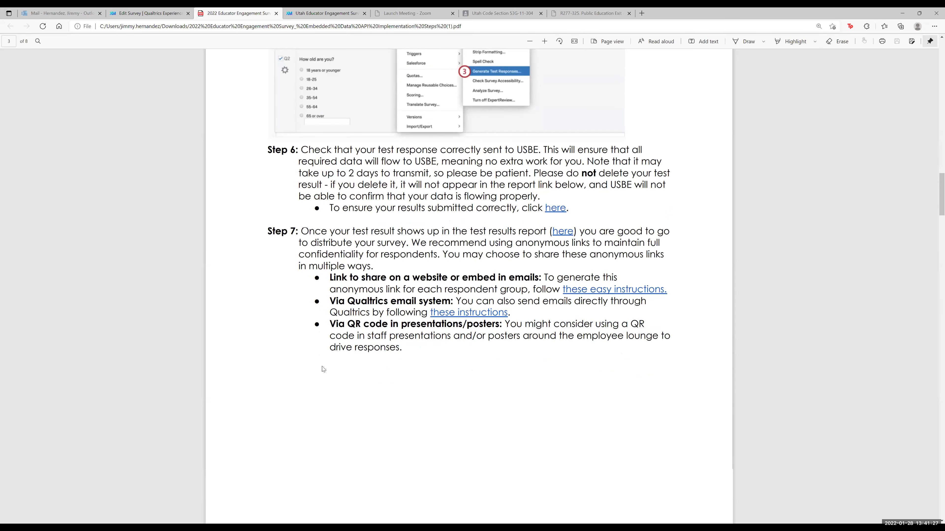
pyautogui.scroll(-3, 322, 368)
pyautogui.scroll(5, 323, 368)
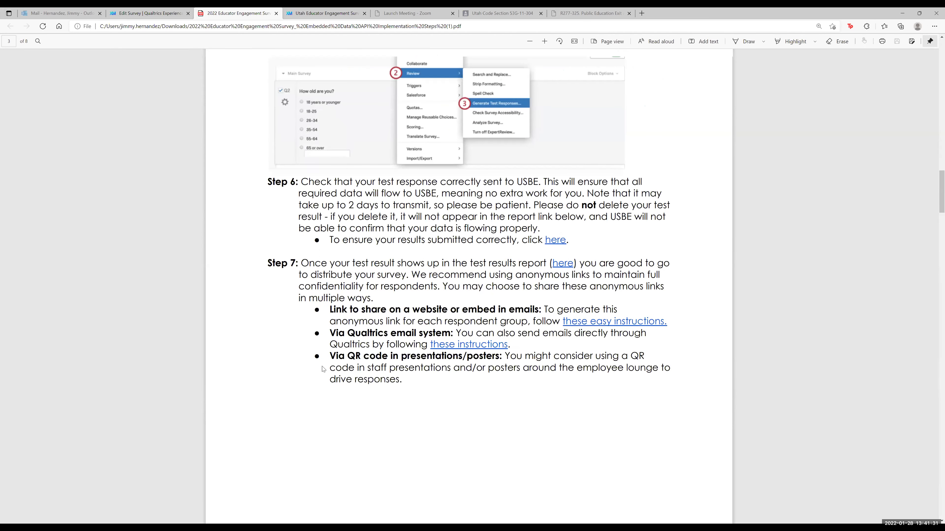
pyautogui.scroll(3, 323, 368)
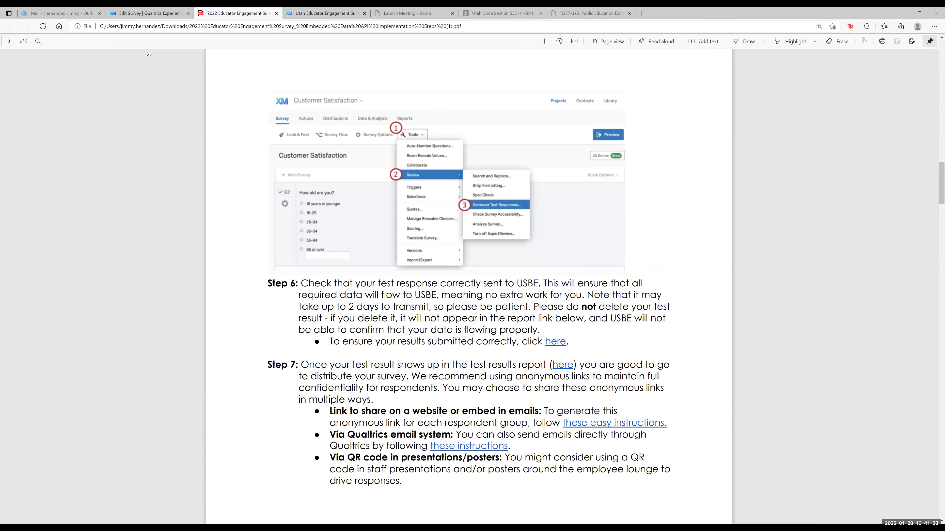
# Switch to the survey builder and examine the question blocks from the intro text through the end of the survey, then back up to Satisfaction
pyautogui.click(110, 14)
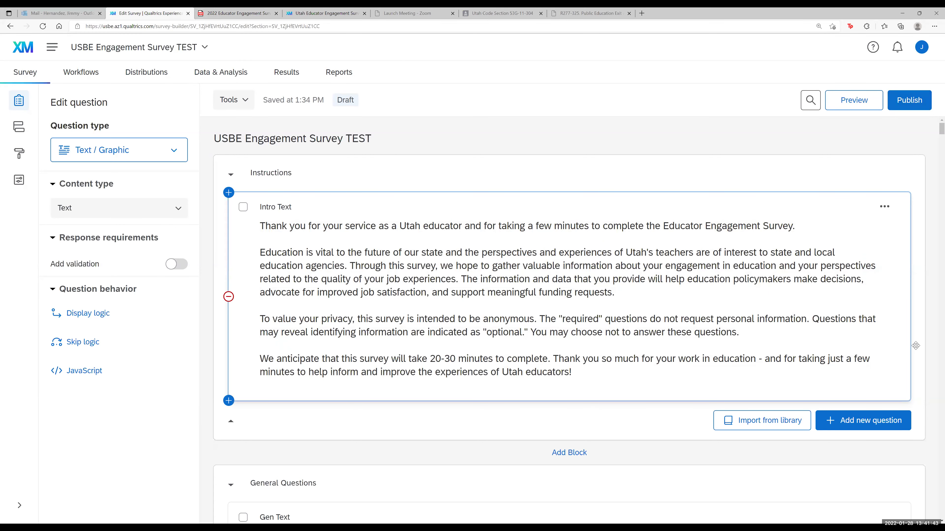
pyautogui.scroll(-15, 934, 386)
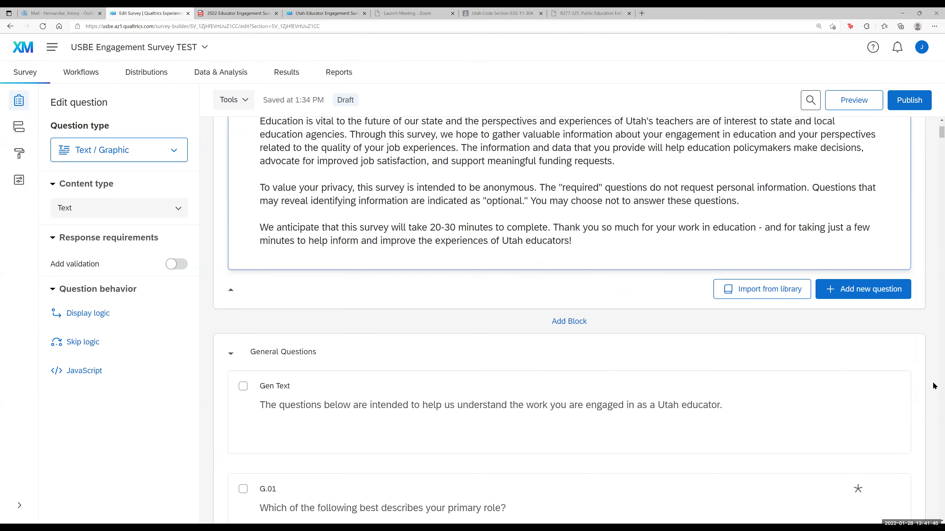
pyautogui.scroll(-15, 934, 386)
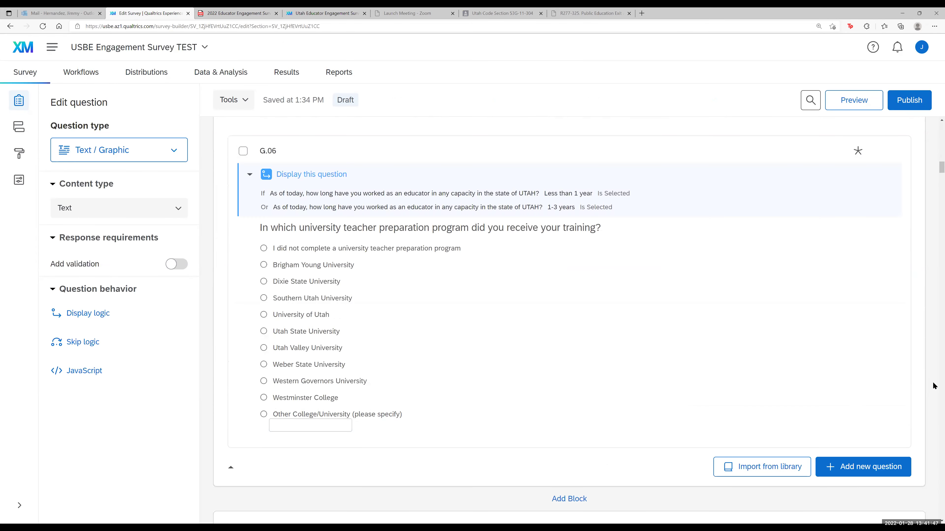
pyautogui.scroll(-15, 934, 386)
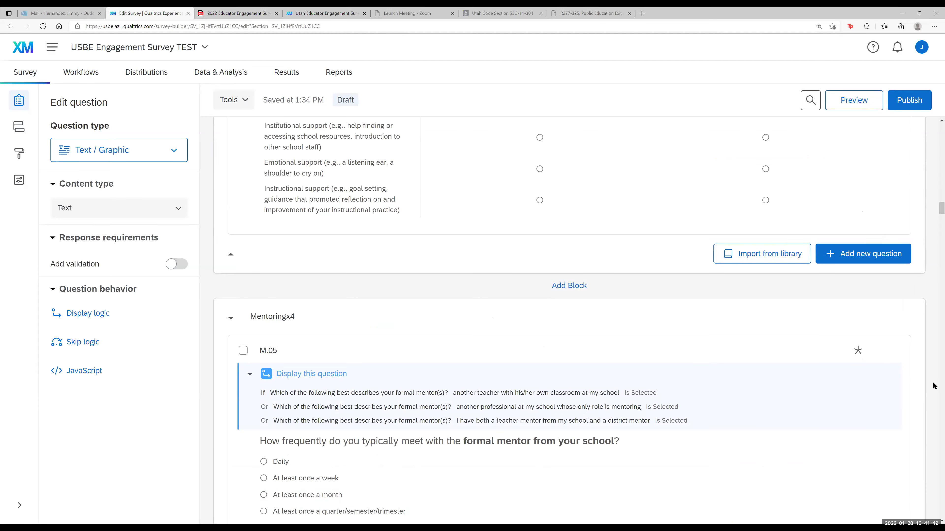
pyautogui.scroll(-10, 934, 386)
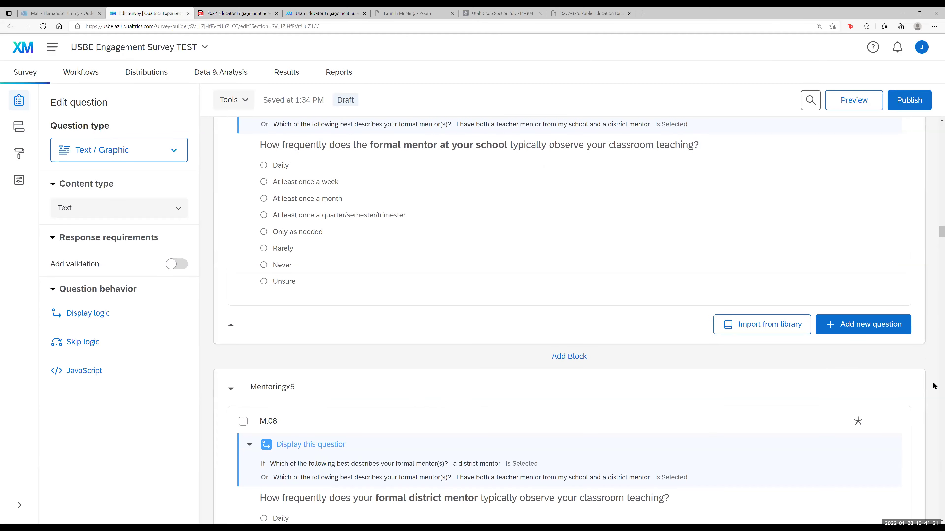
pyautogui.scroll(-10, 934, 386)
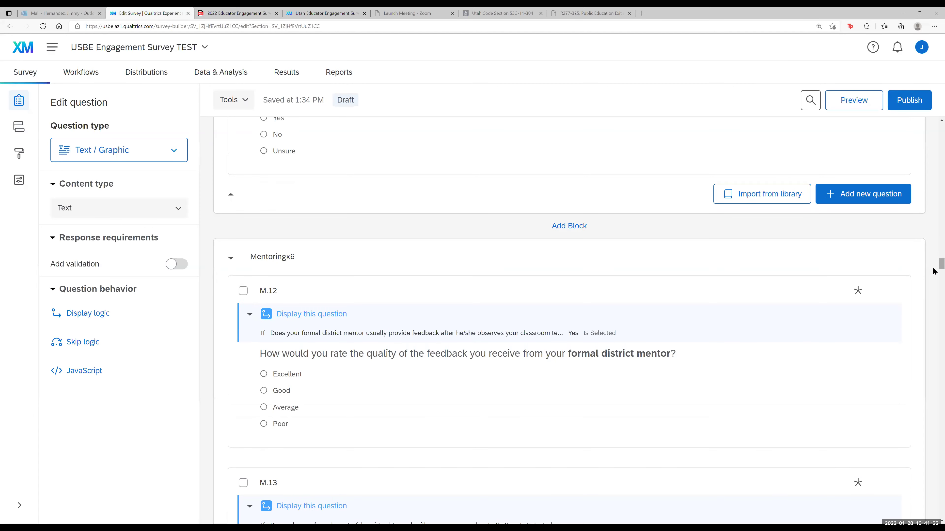
pyautogui.moveTo(941, 264); pyautogui.dragTo(934, 390)
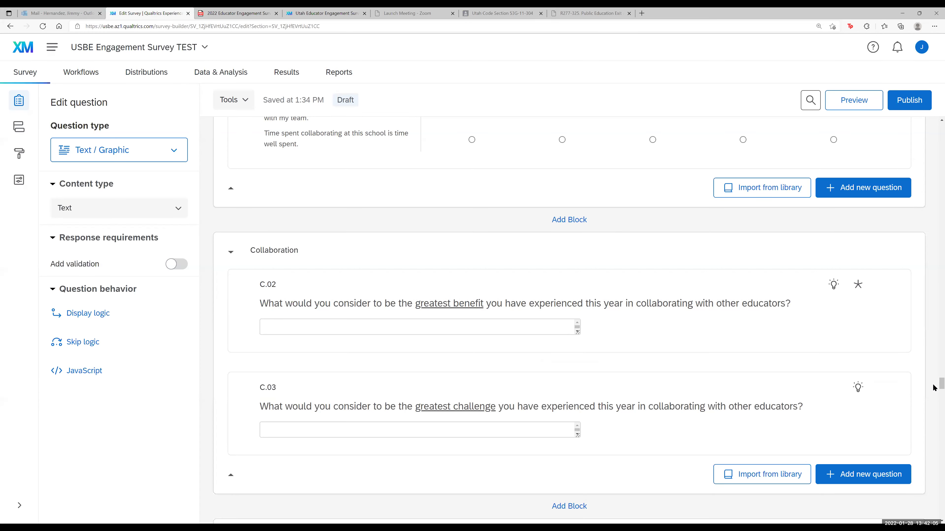
pyautogui.moveTo(934, 388); pyautogui.dragTo(934, 519)
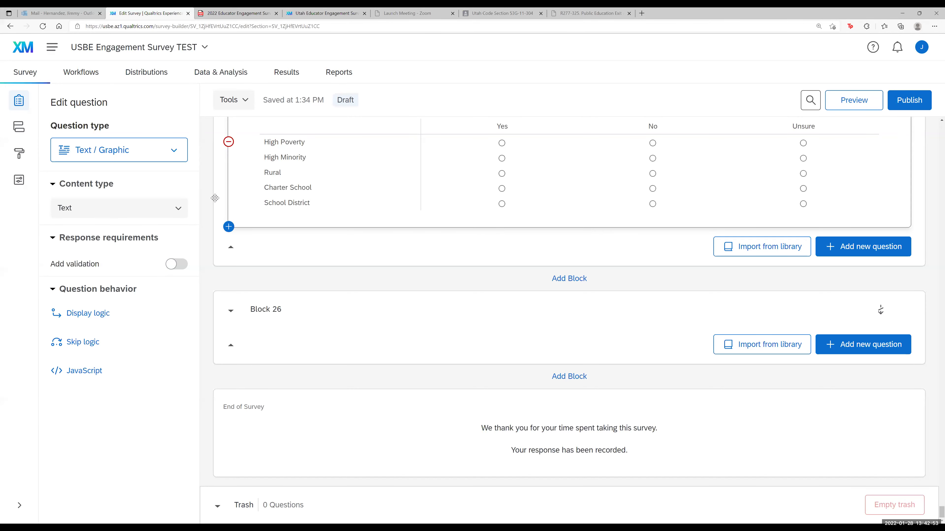
pyautogui.scroll(1, 211, 205)
pyautogui.scroll(20, 210, 203)
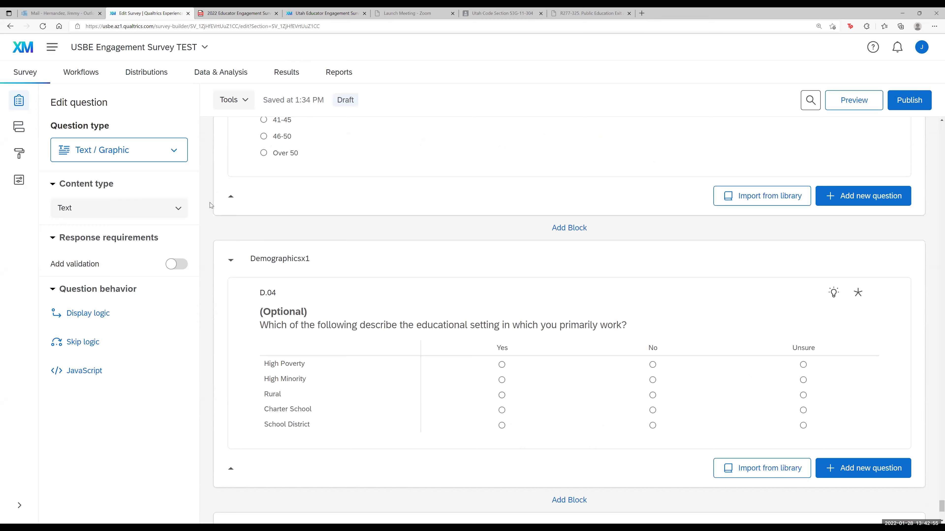
pyautogui.scroll(10, 210, 203)
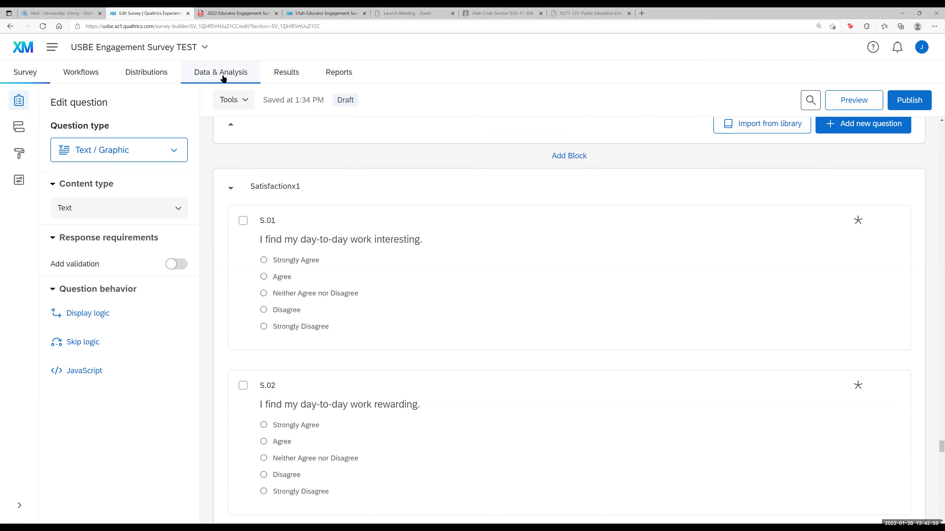
# Open the survey's recorded response data and reload the page
pyautogui.click(238, 74)
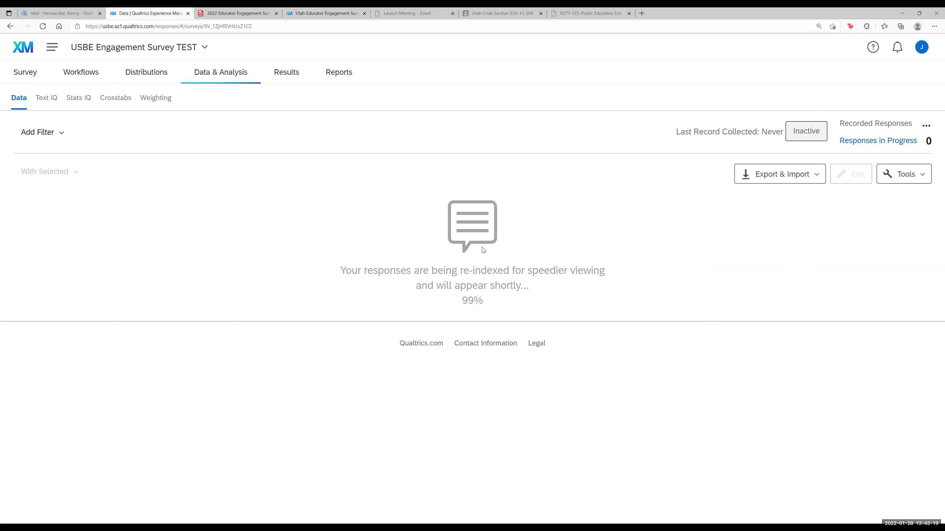
pyautogui.click(45, 27)
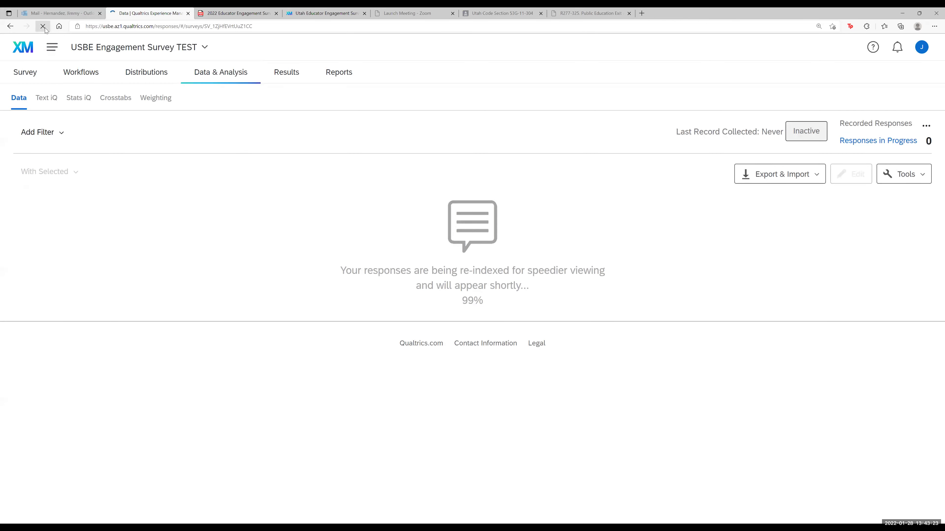